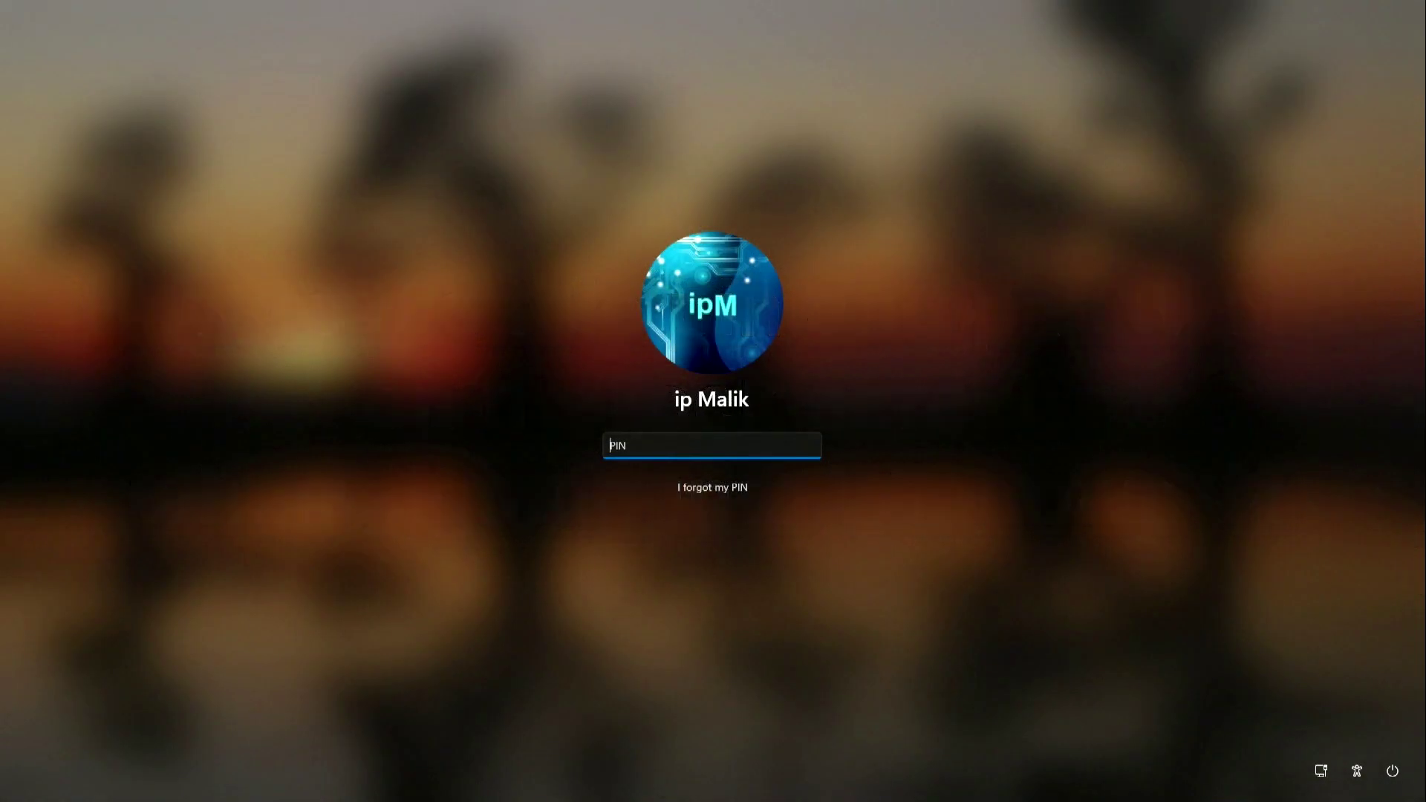
Enter the PIN on the Windows 11 lock screen to reach the desktop.
text(•••)
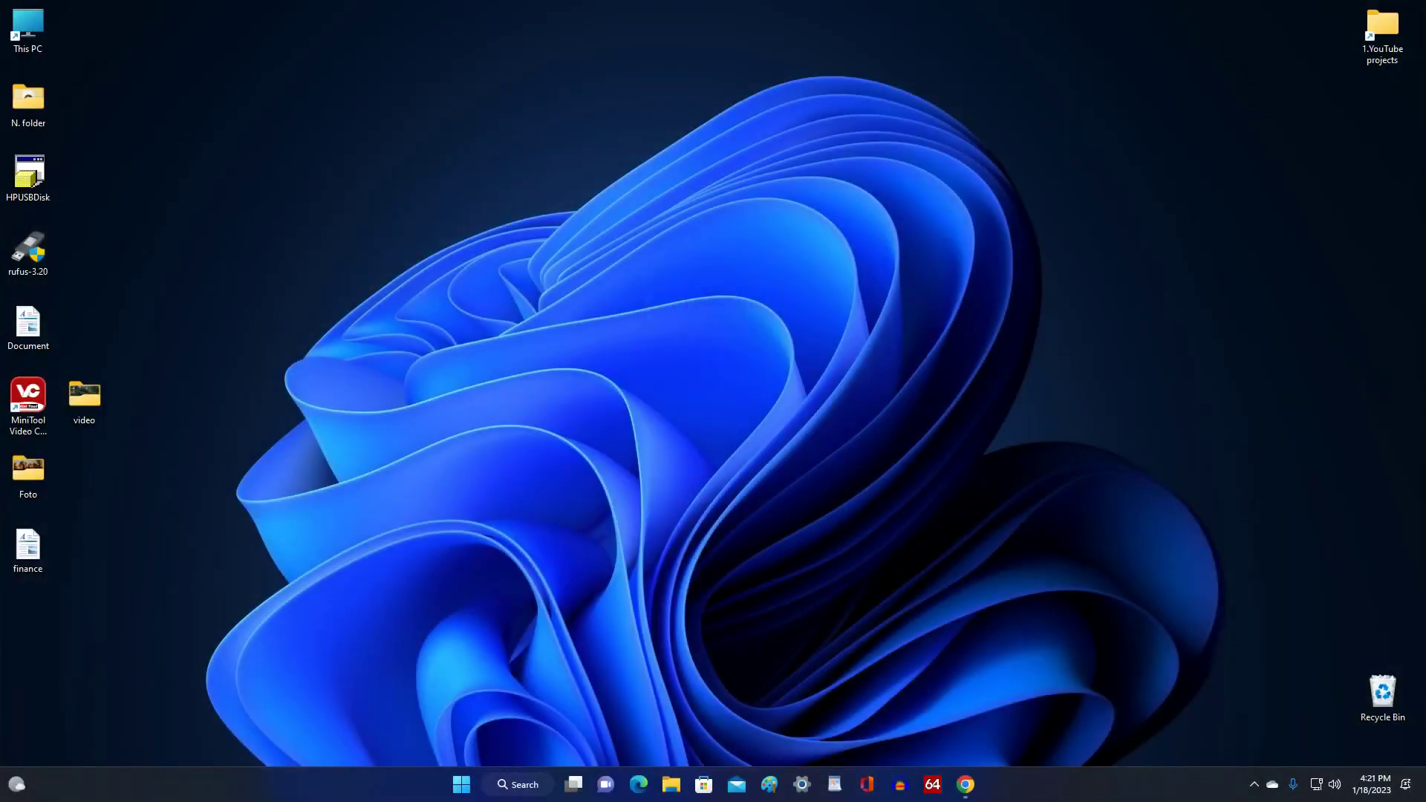
Go to Settings › Accounts › Sign-in options from the Start menu.
click(463, 785)
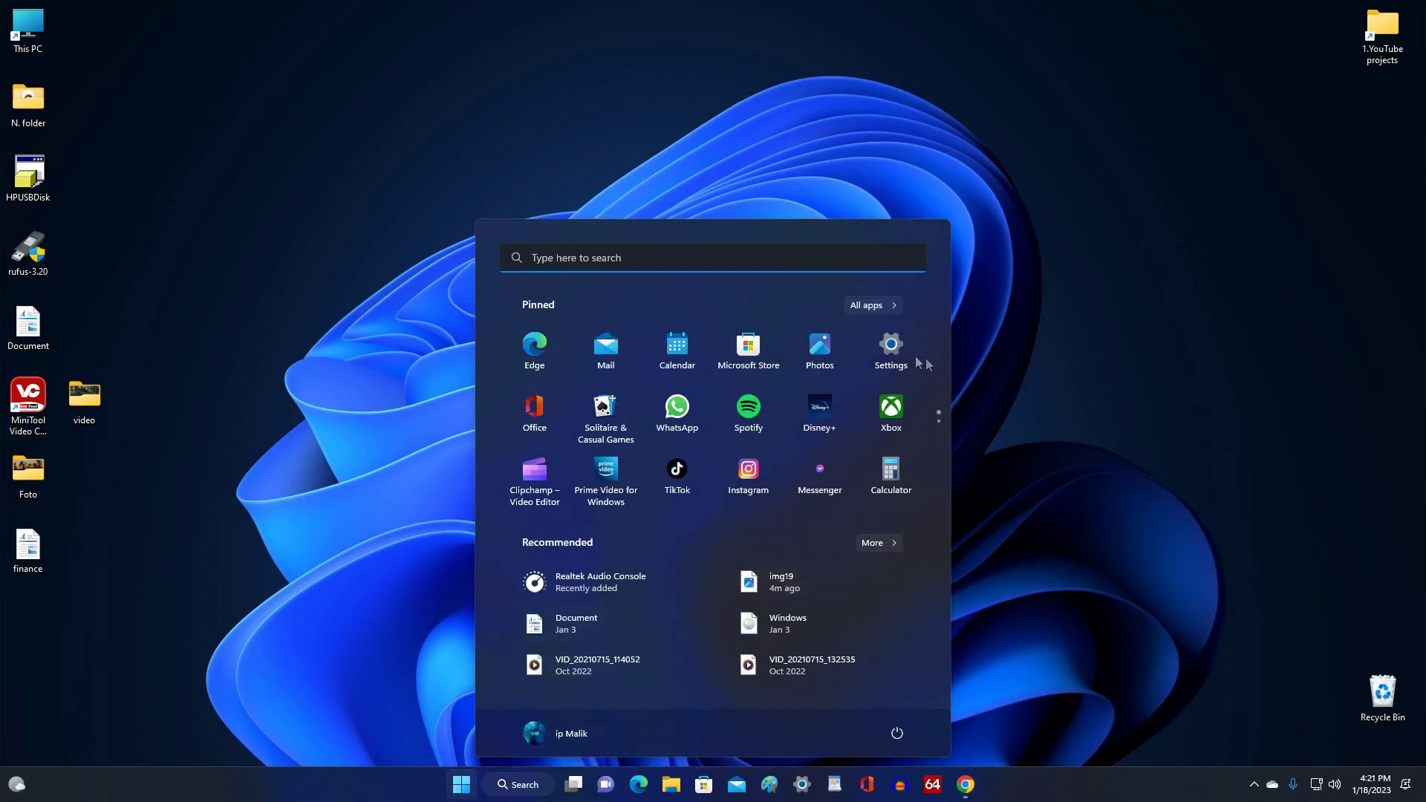
click(891, 349)
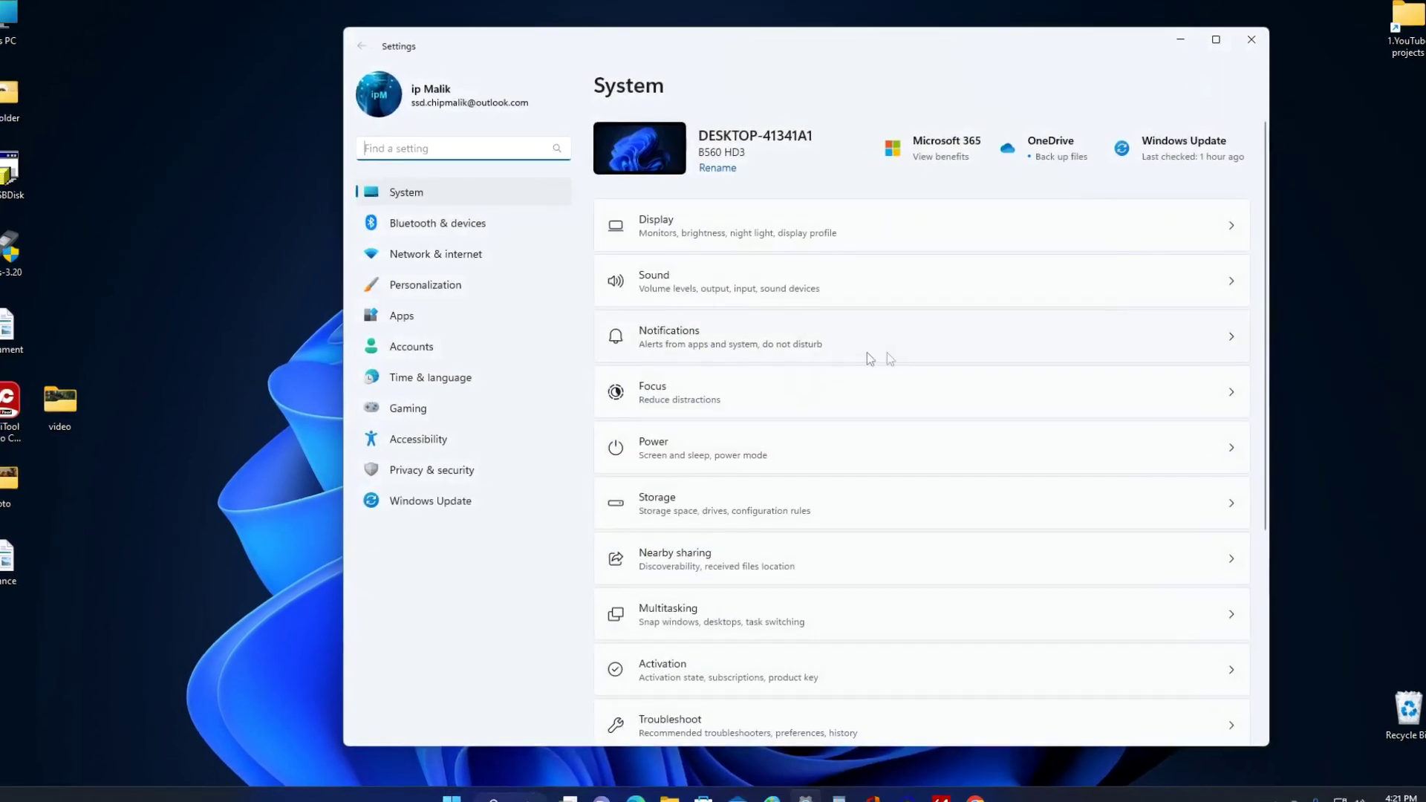
click(503, 357)
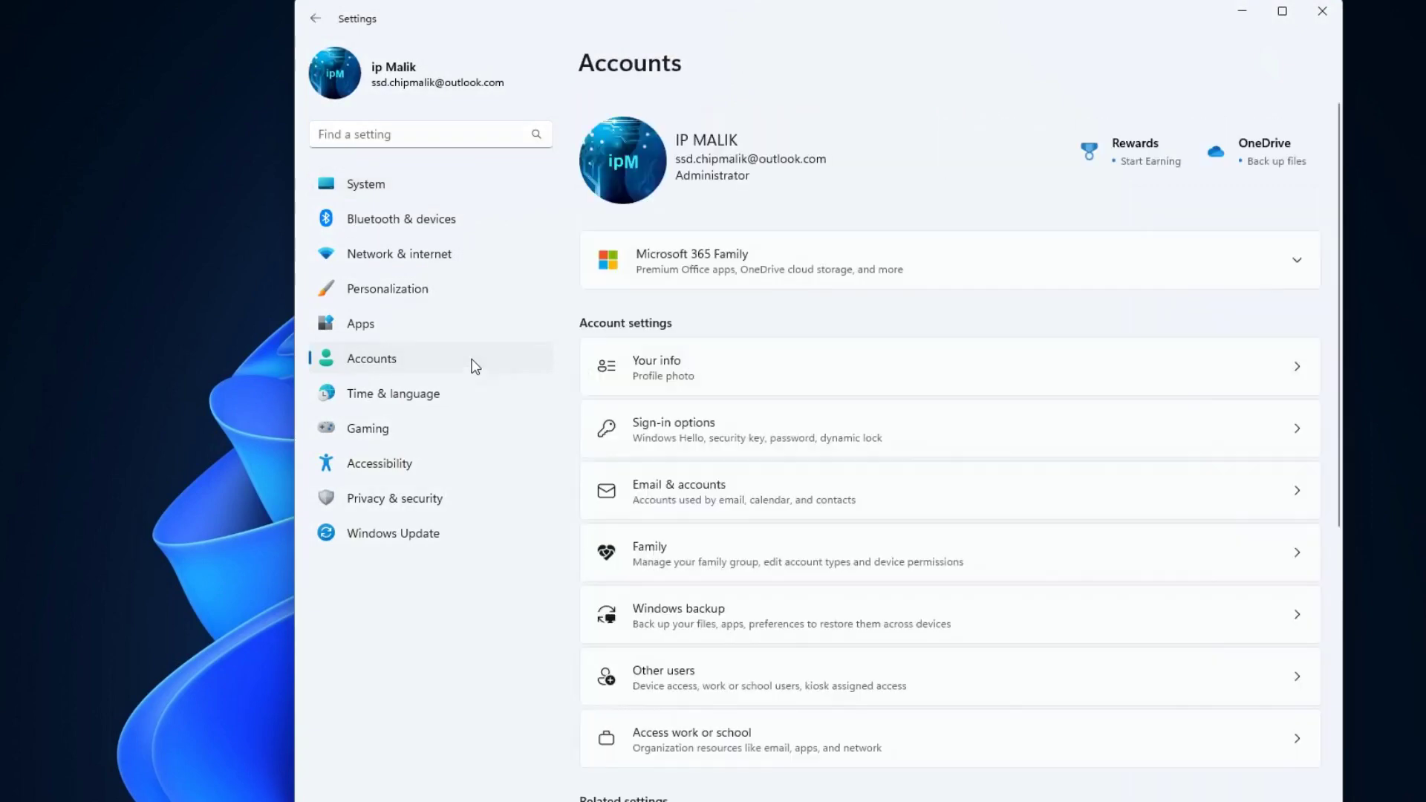
click(983, 433)
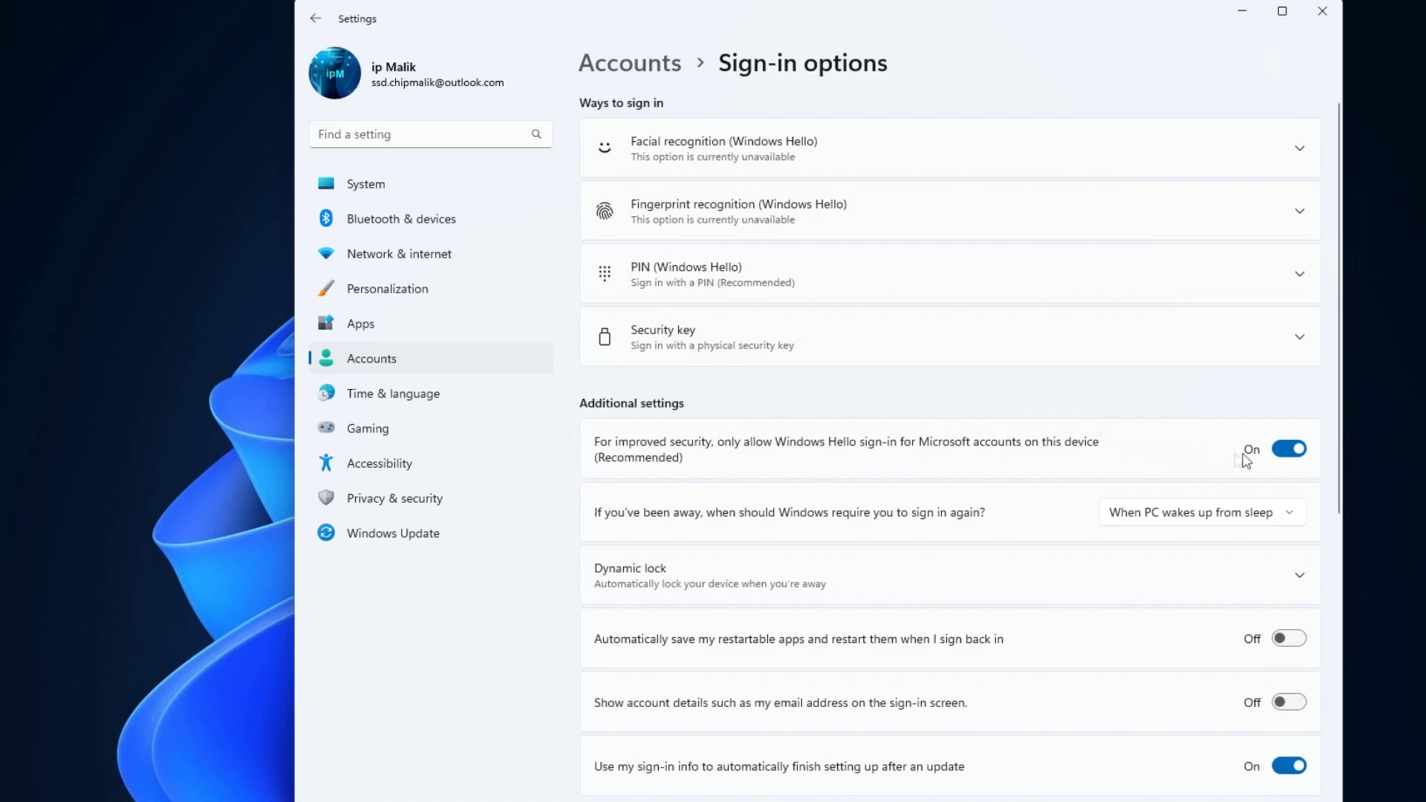
Turn off Windows Hello-only sign-in, set sign-in-after-away to Never, and return to Accounts.
click(1275, 454)
click(1293, 518)
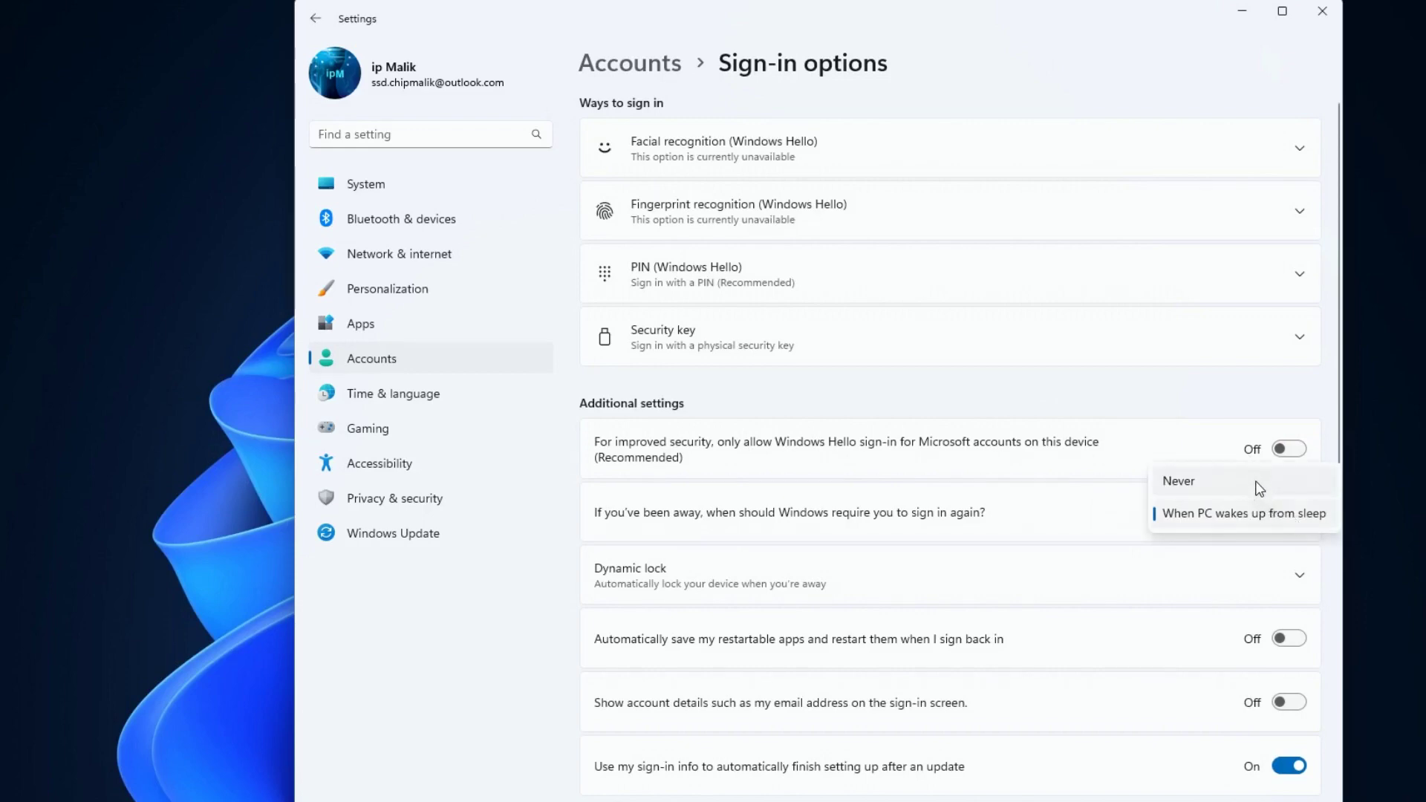
click(1259, 485)
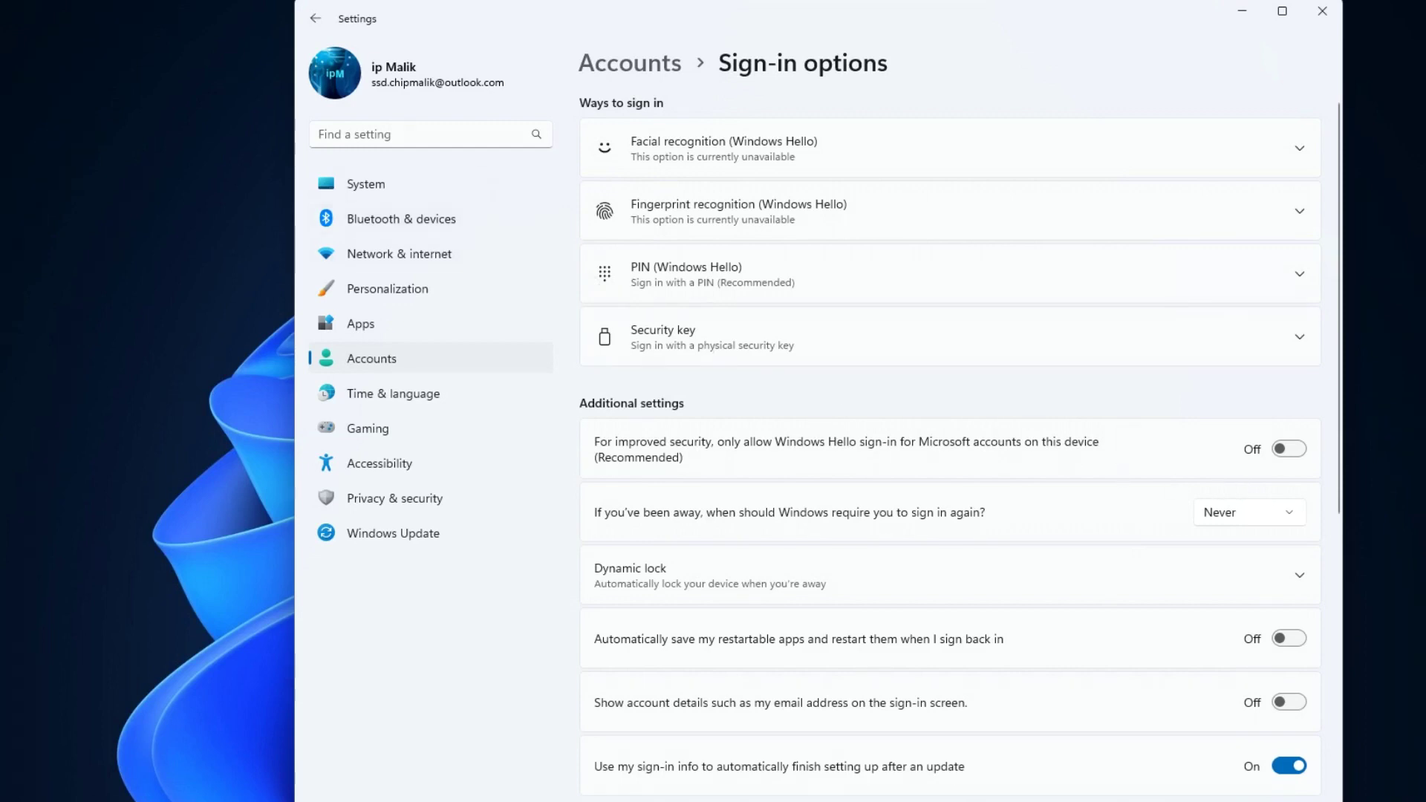
click(312, 20)
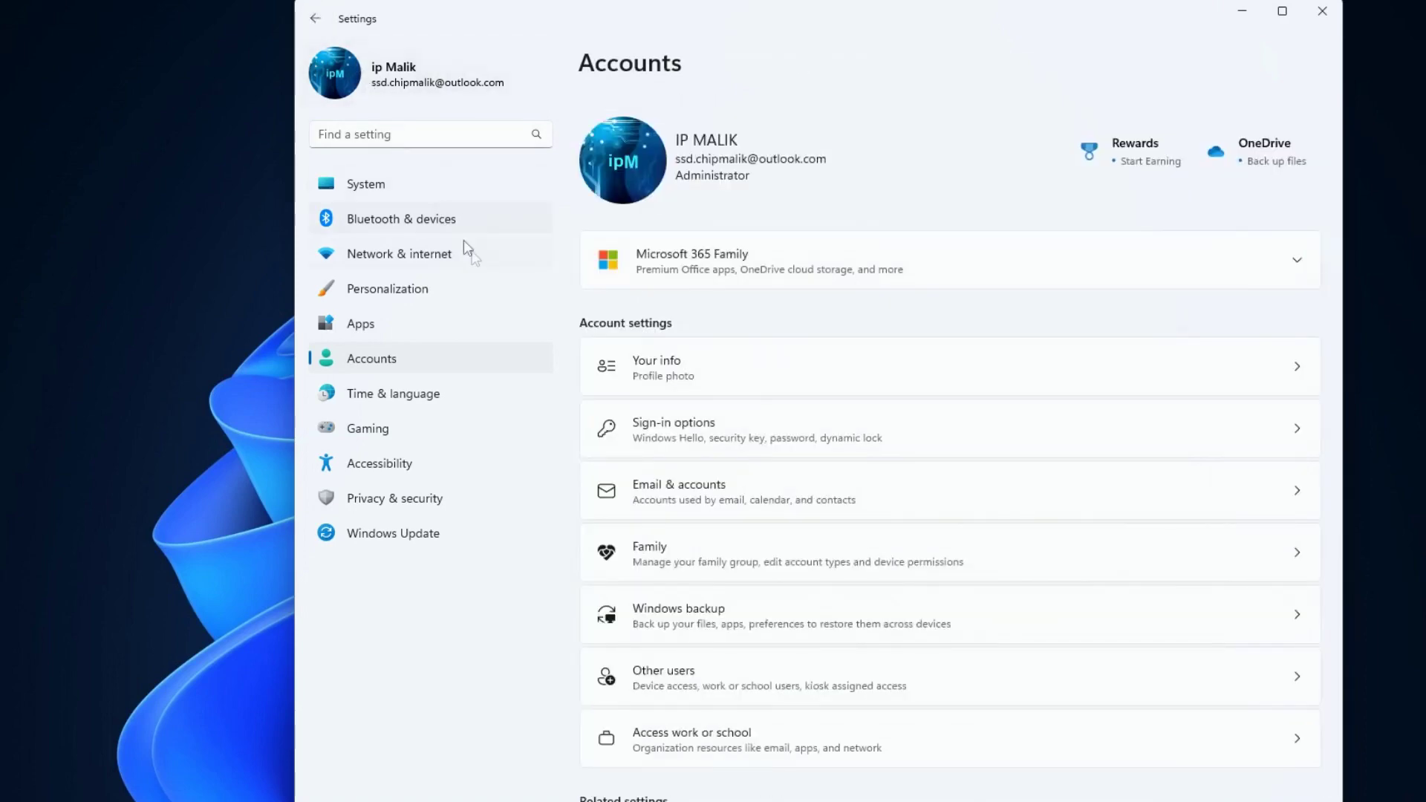
Expand PIN (Windows Hello) under Sign-in options and confirm Remove.
click(1056, 435)
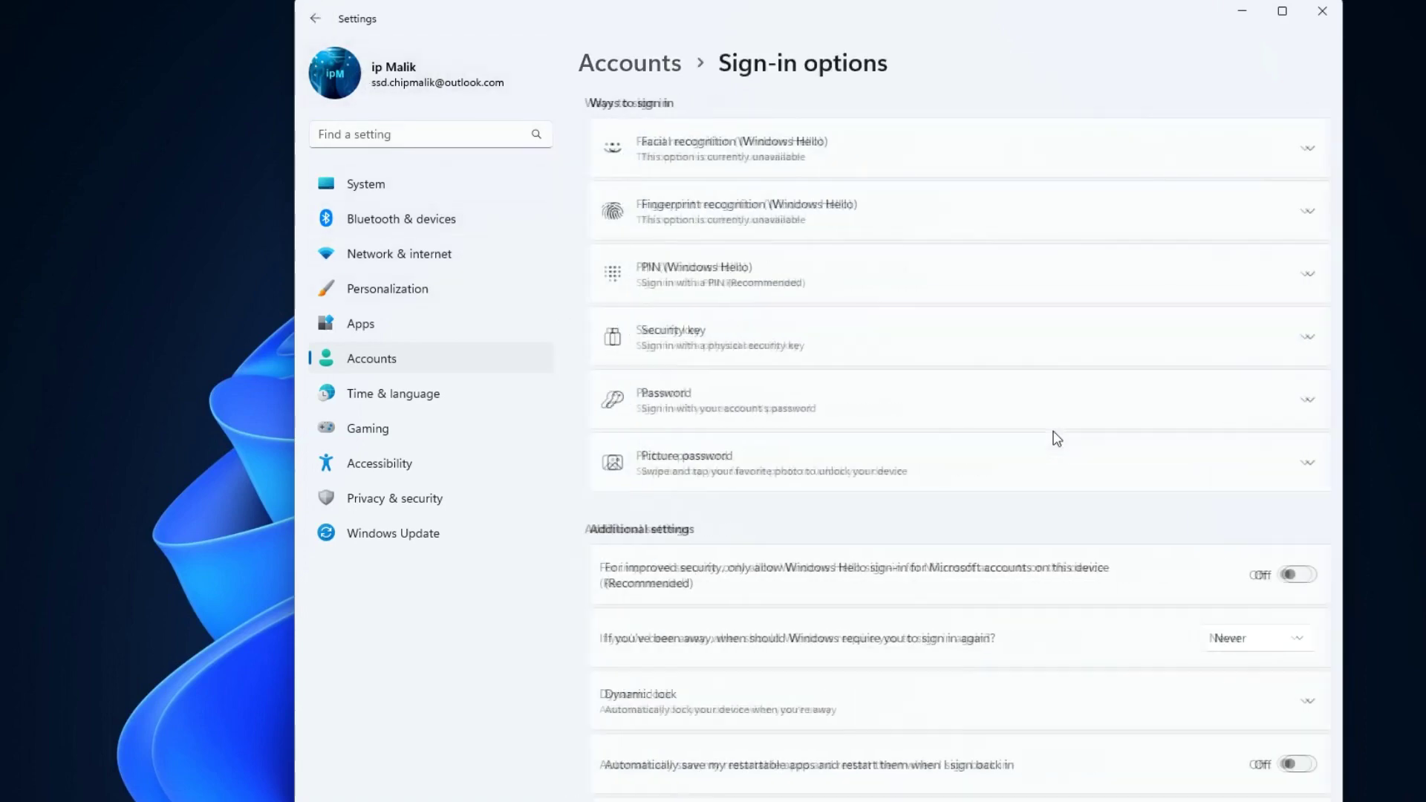
click(1060, 282)
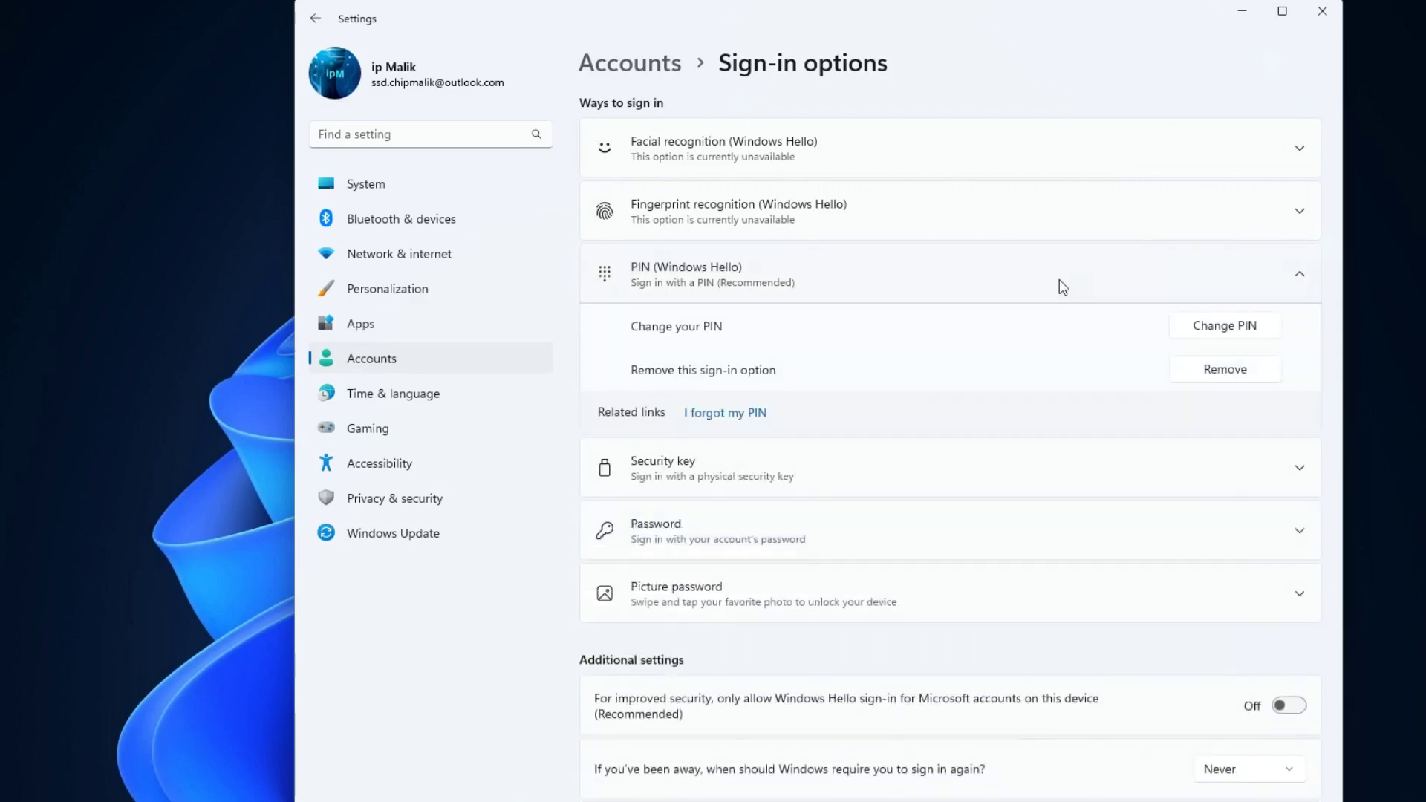
click(1189, 373)
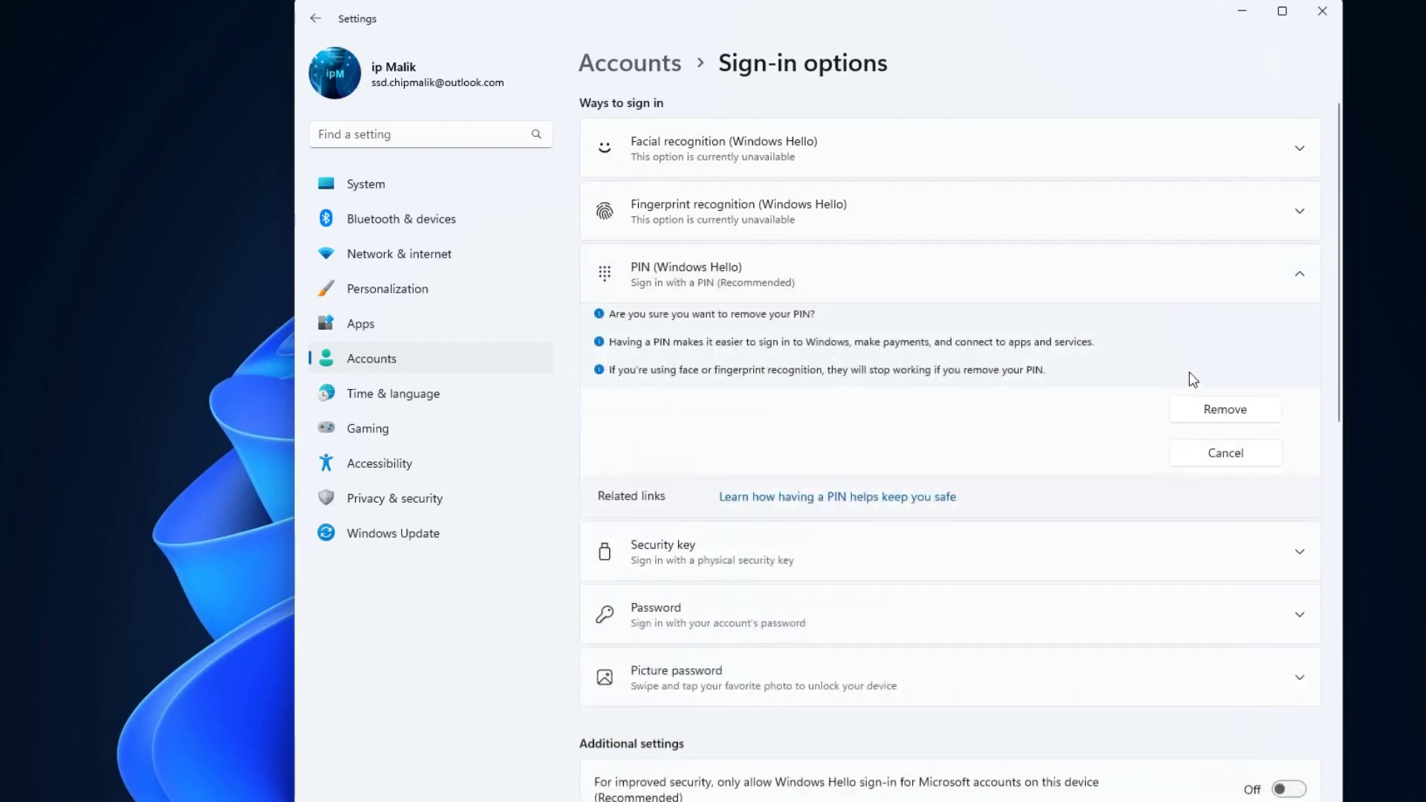
click(1206, 417)
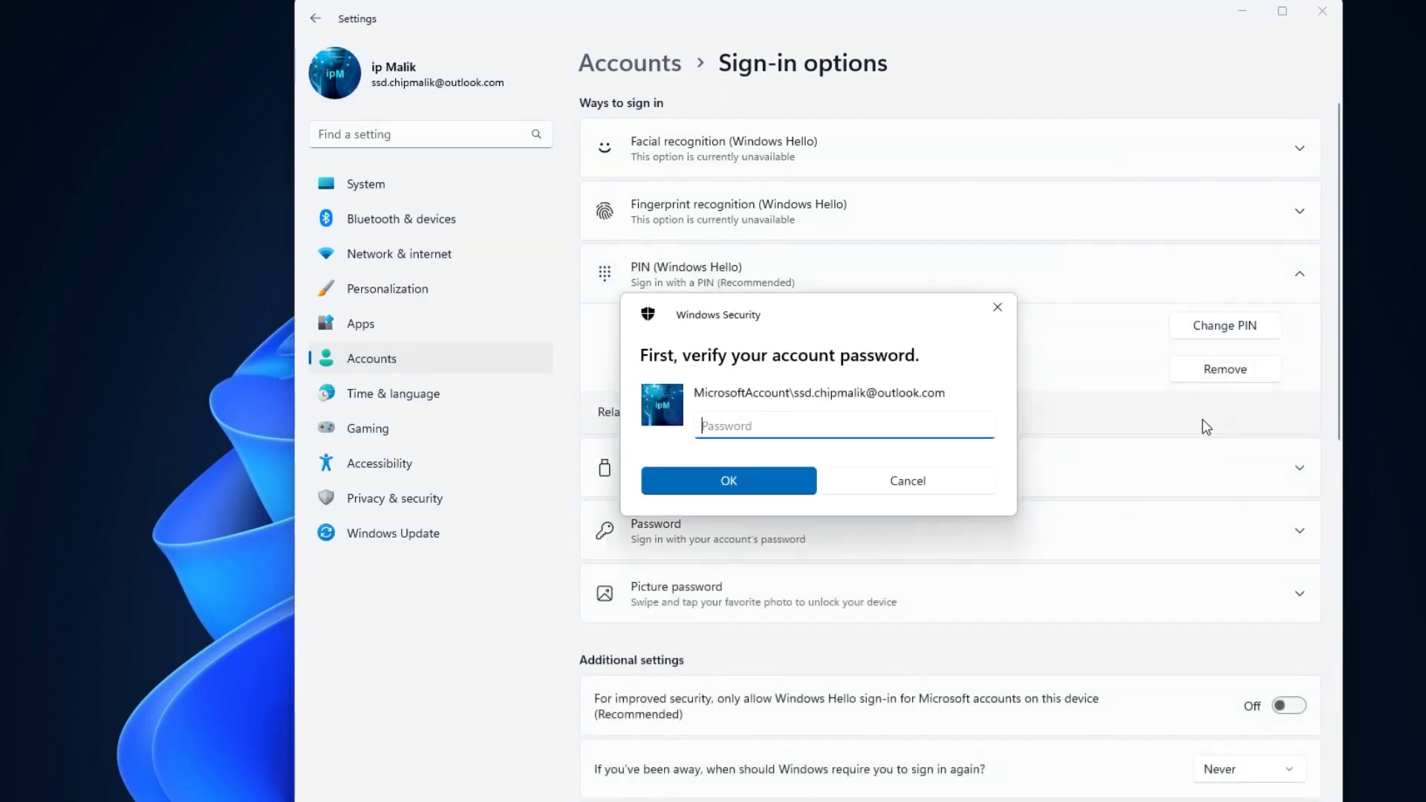
Verify the account password in Windows Security to finish removing the PIN.
text(*****)
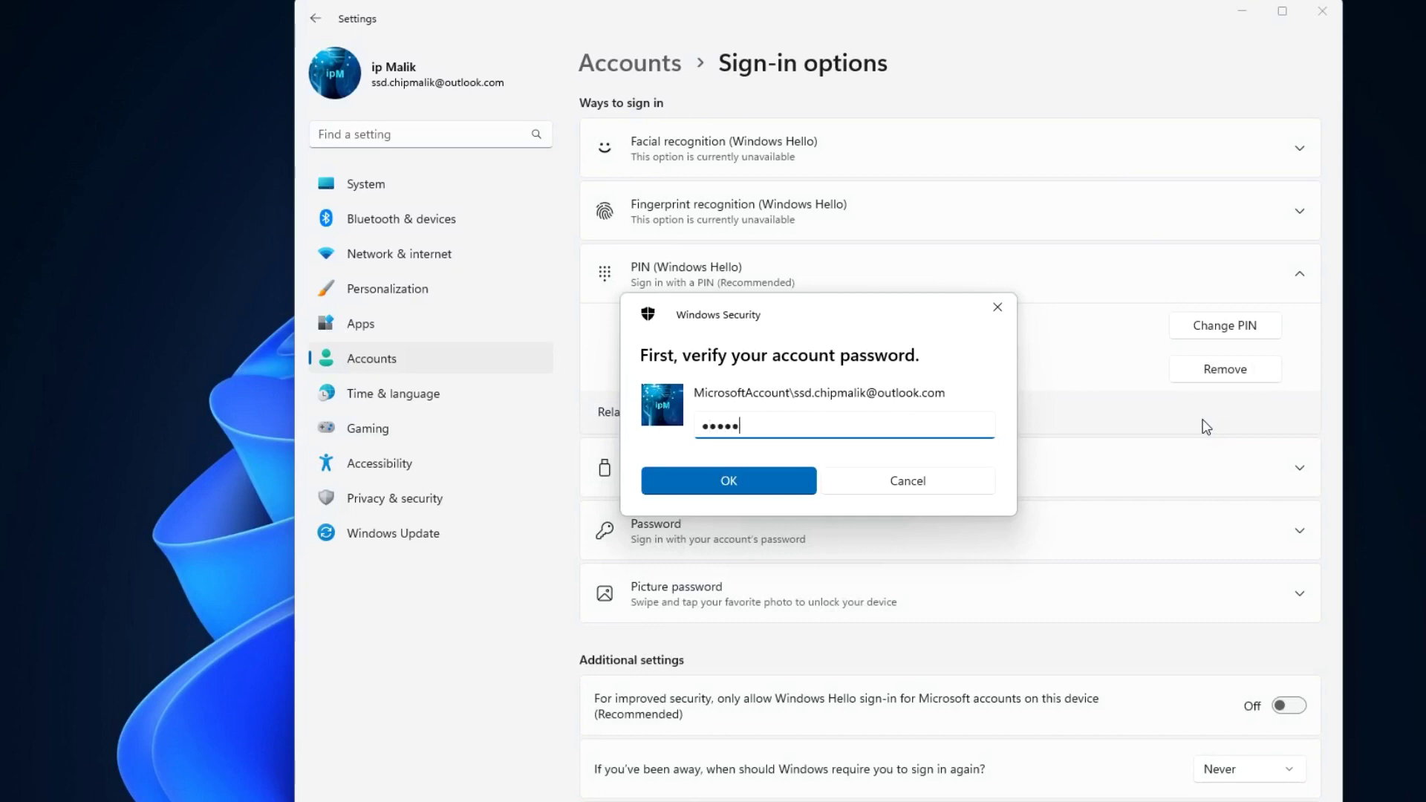
text(*************)
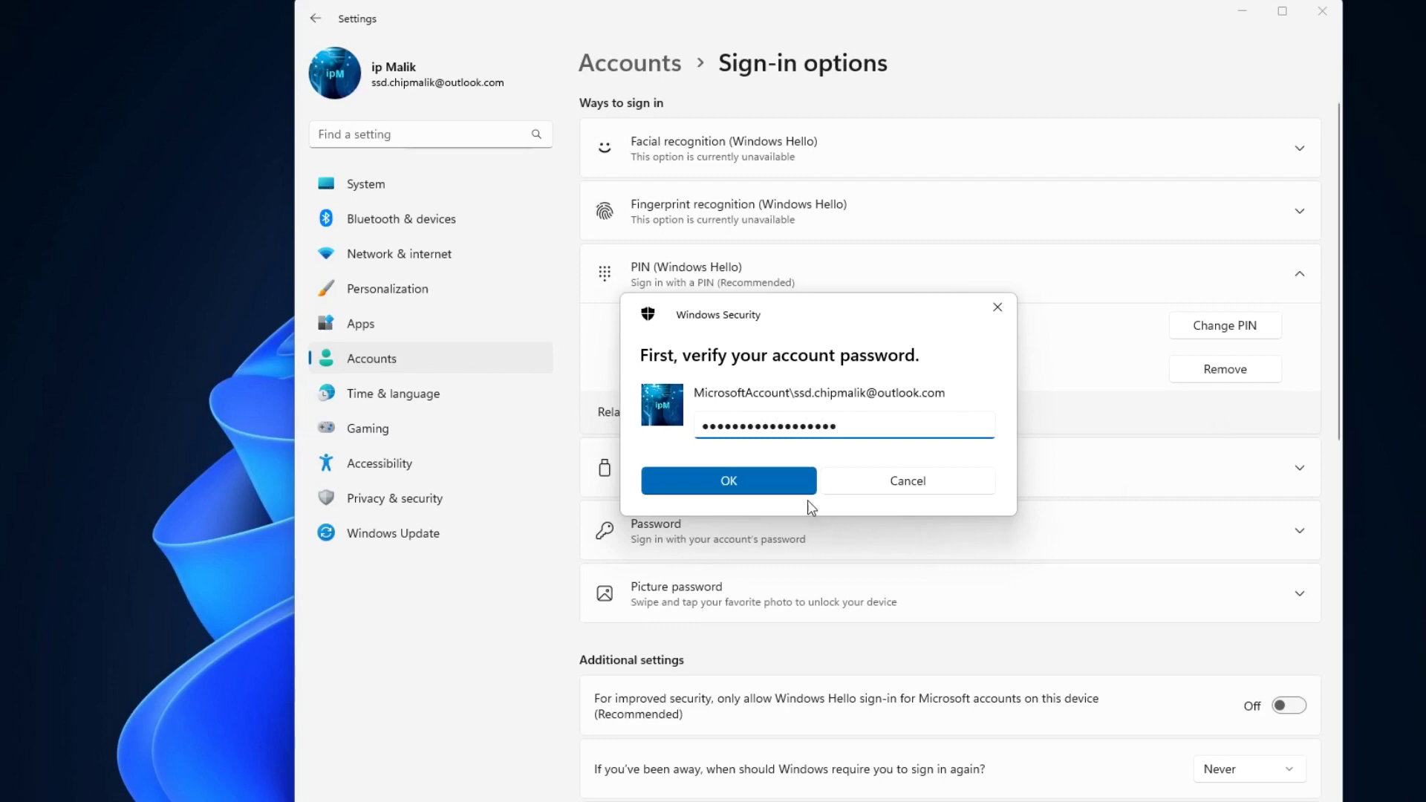
click(793, 479)
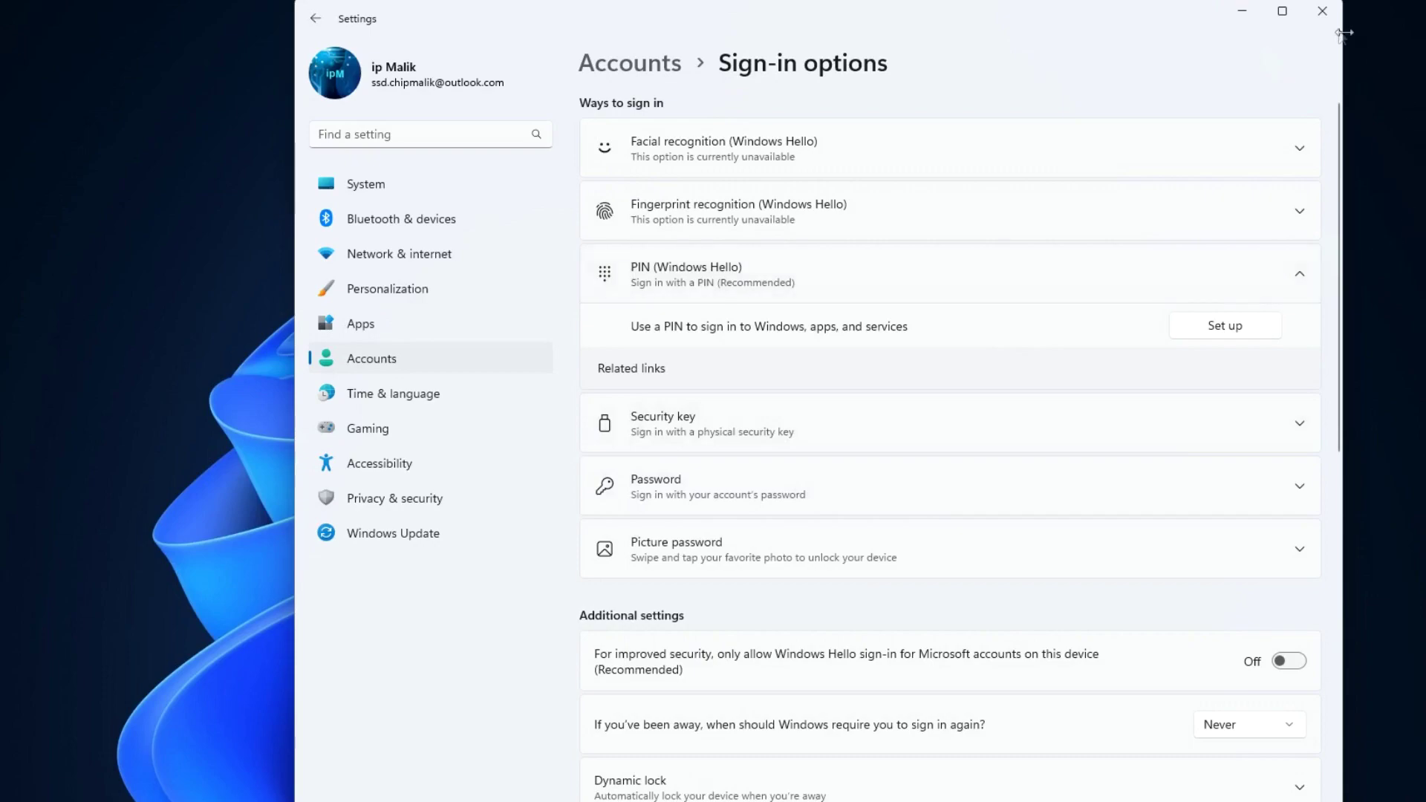
Close Settings and open the Sysinternals Autologon page from the learn.microsoft.com link.
click(1322, 11)
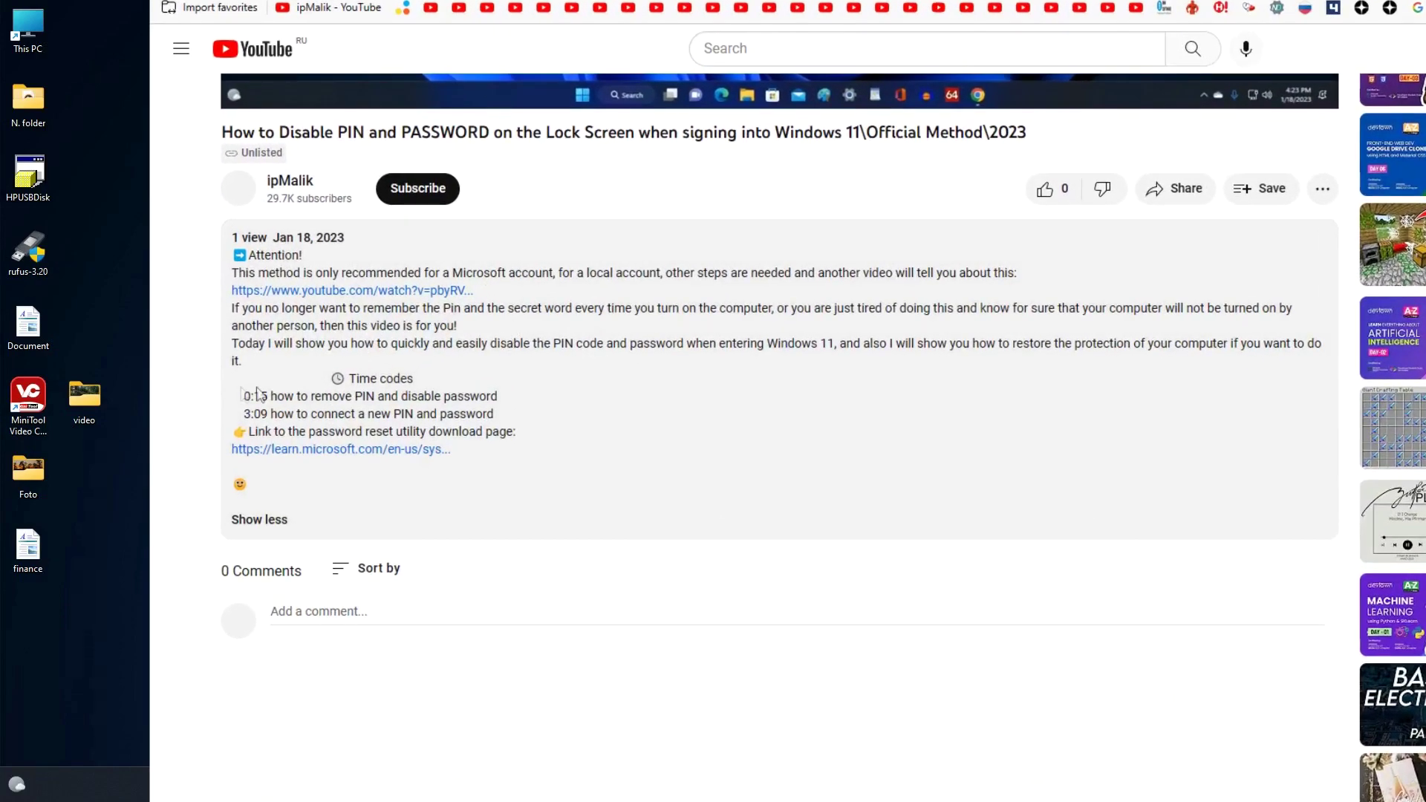
click(389, 455)
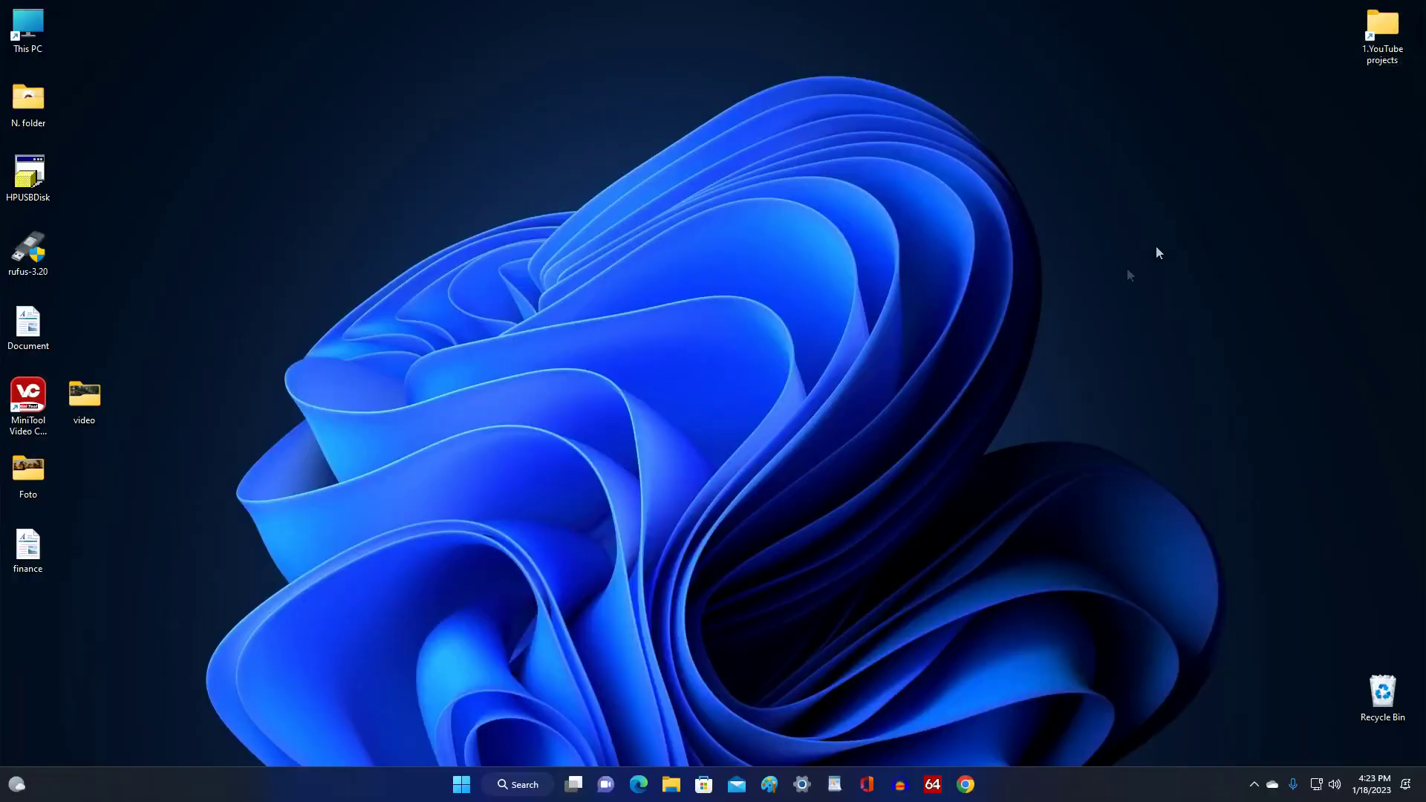
Open the AutoLogon zip in the Downloads folder in File Explorer.
click(672, 786)
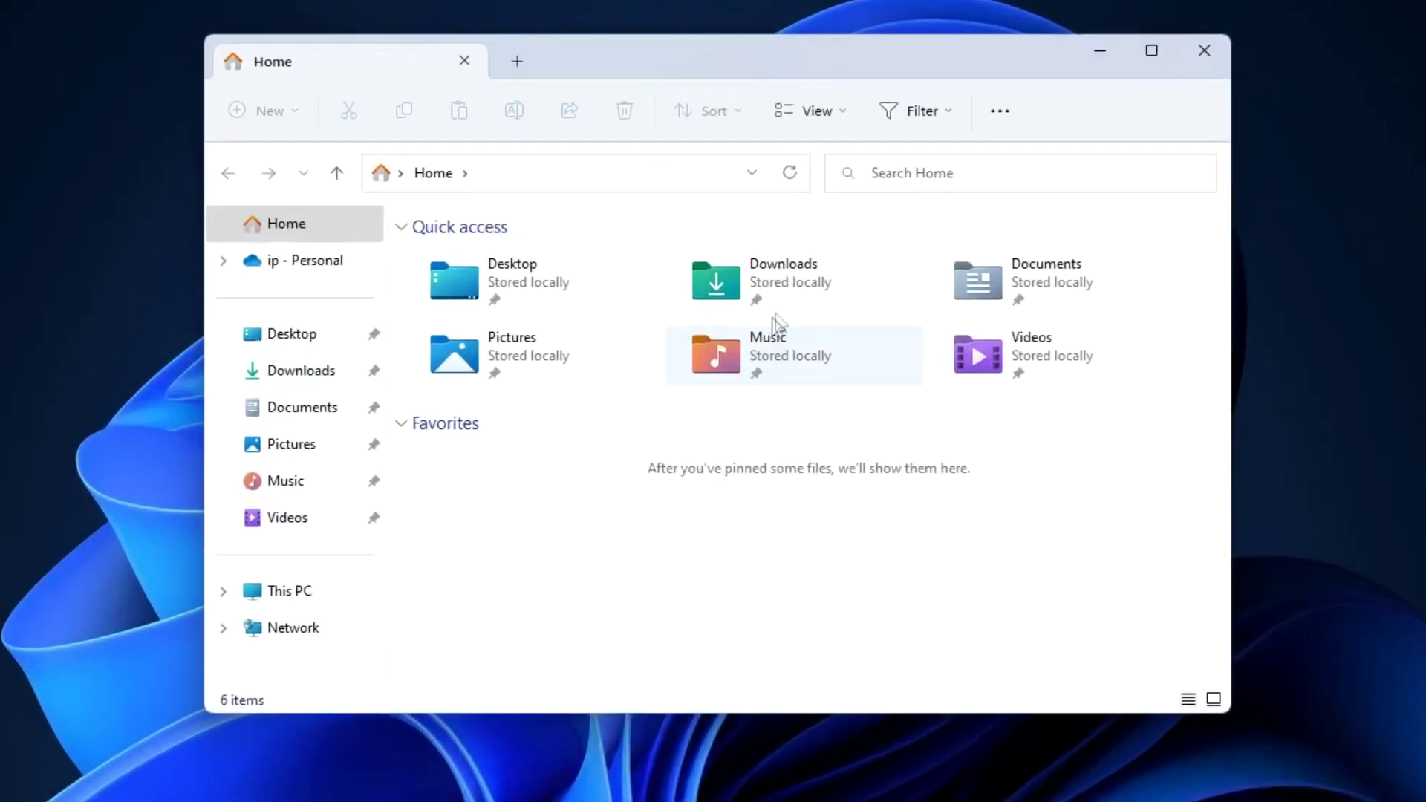
double_click(799, 282)
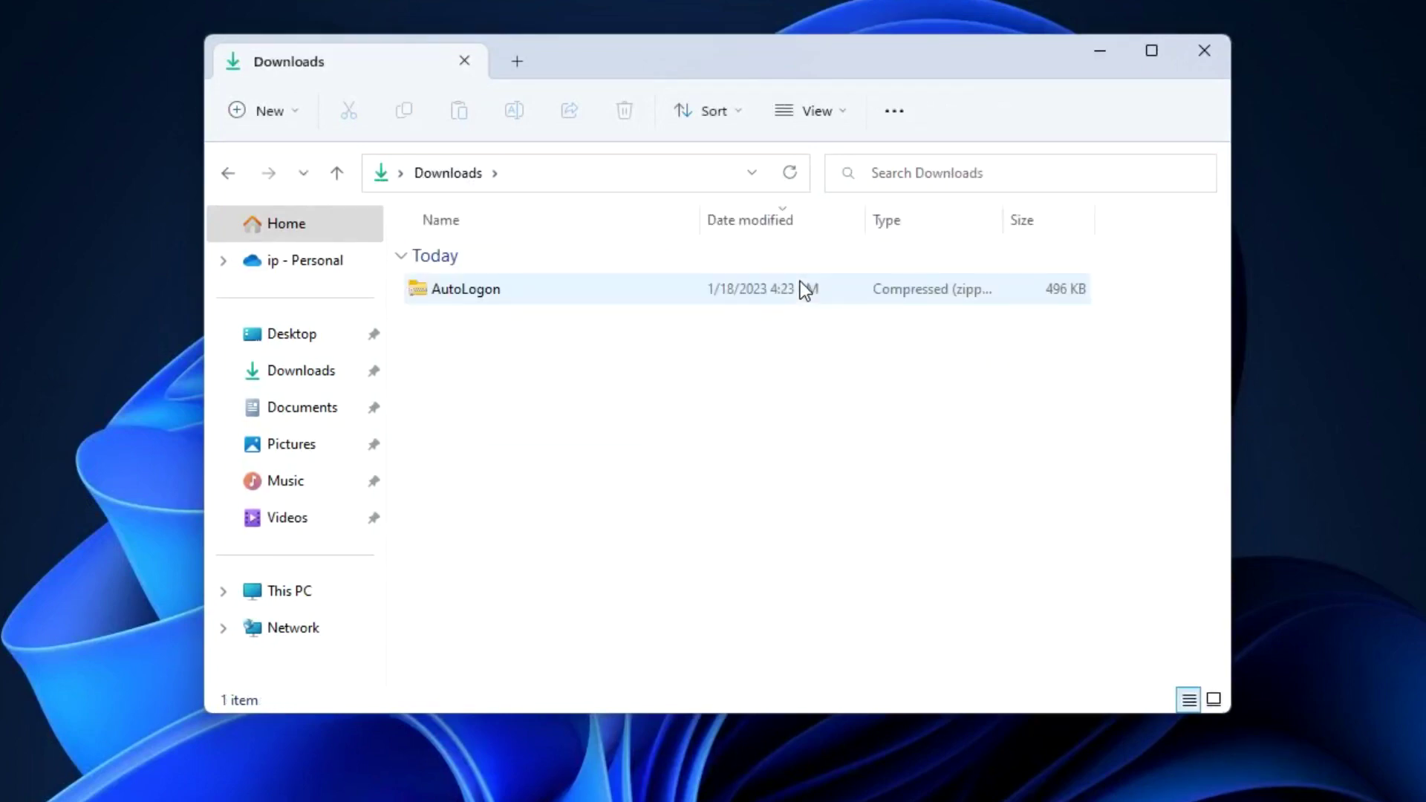
double_click(521, 294)
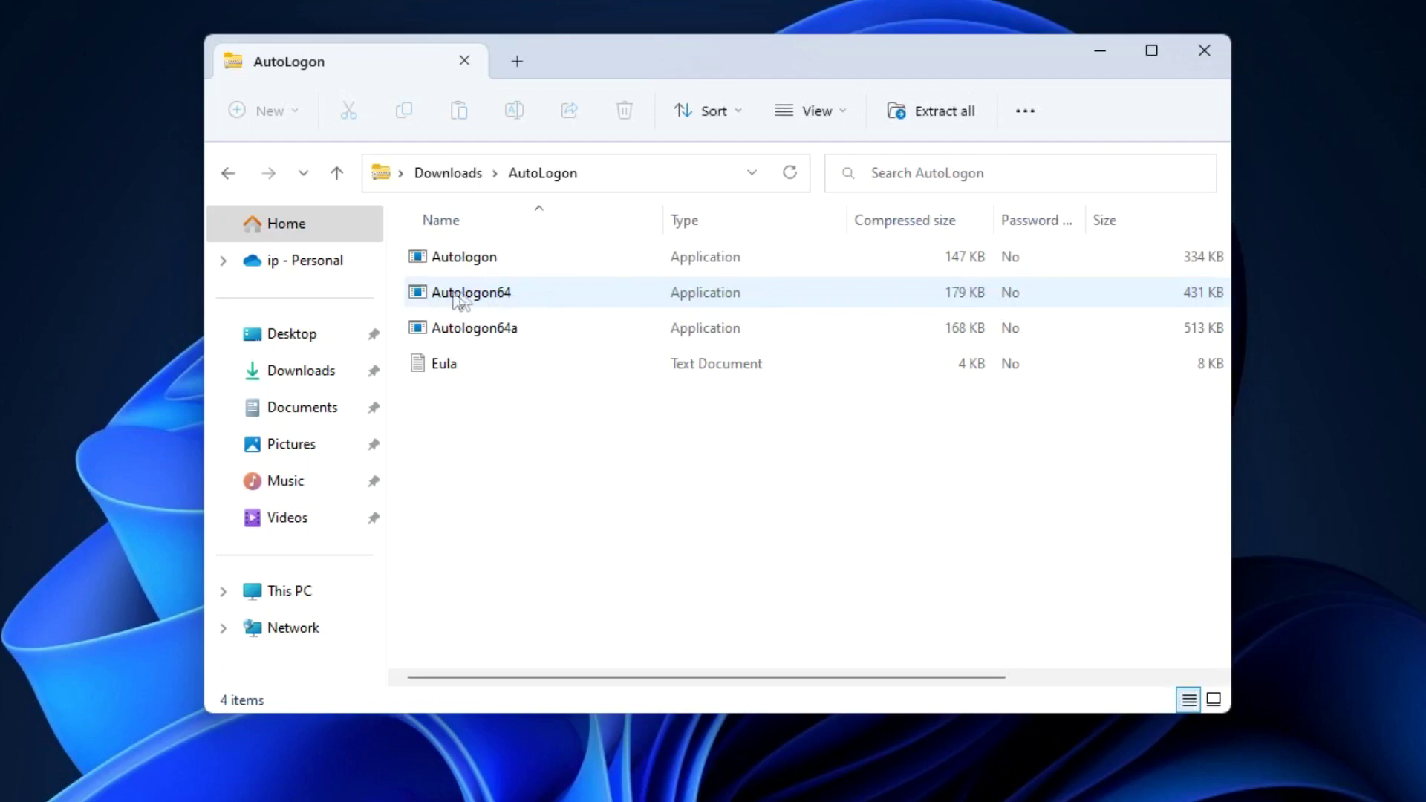
Extract all files into Downloads\AutoLogon and launch the extracted Autologon64.
double_click(532, 290)
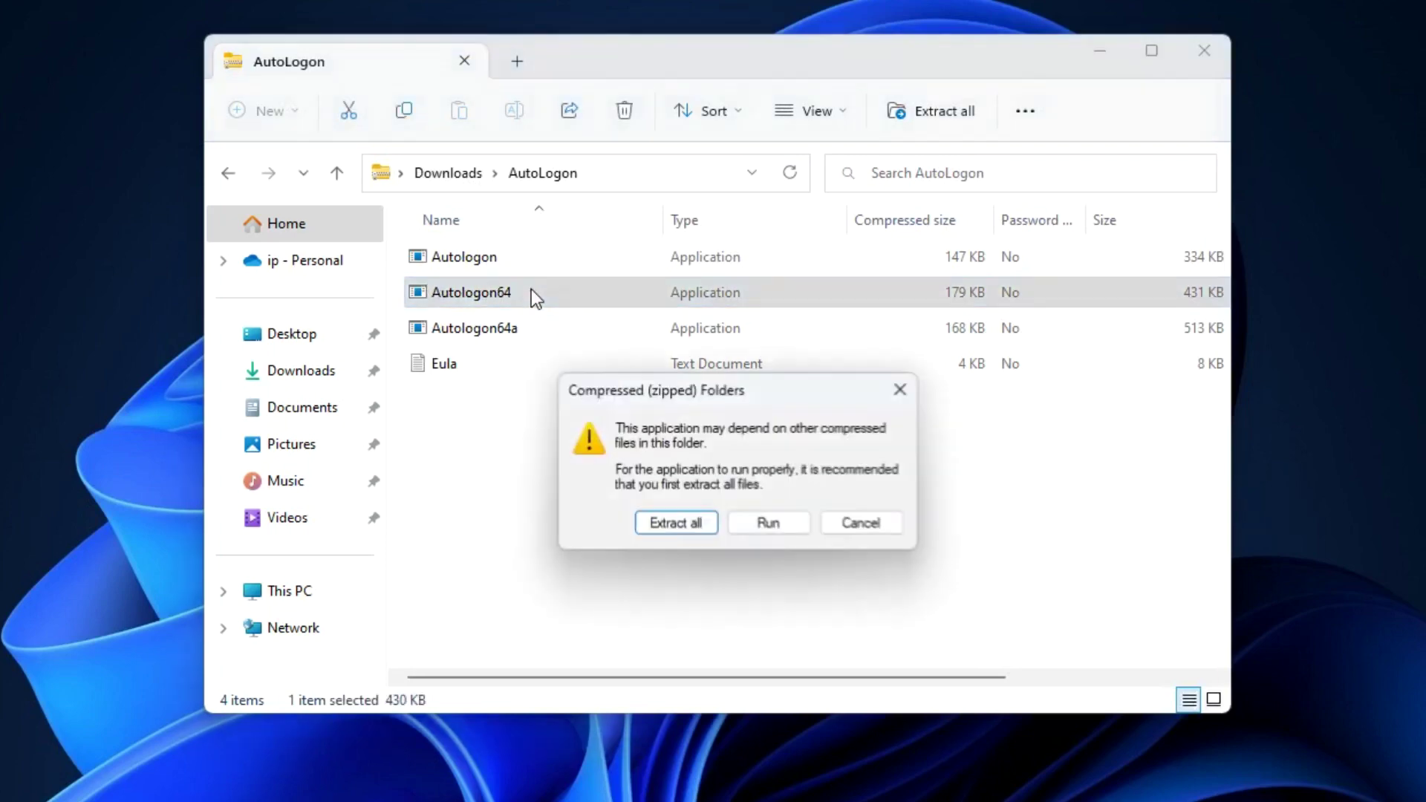
click(681, 526)
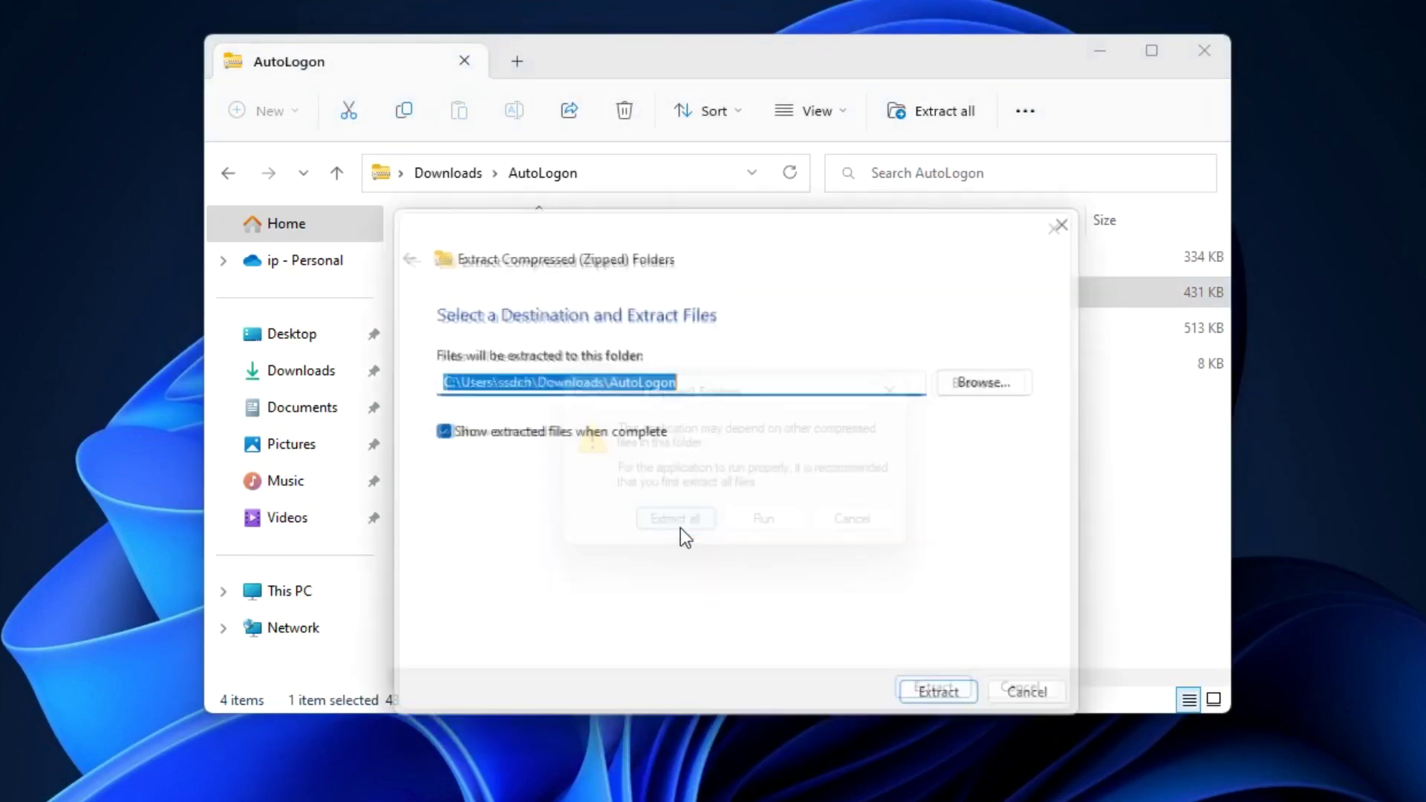
click(945, 699)
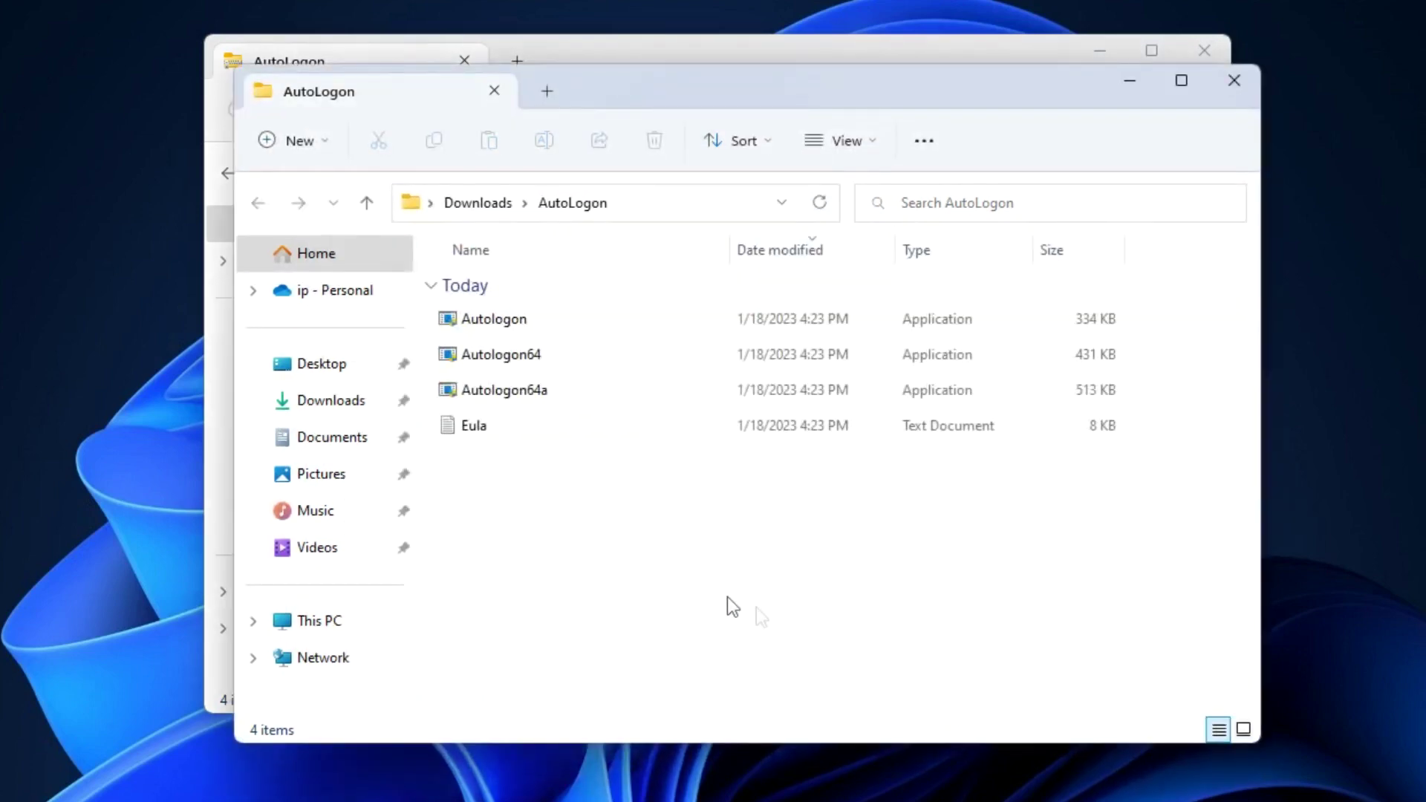
click(555, 358)
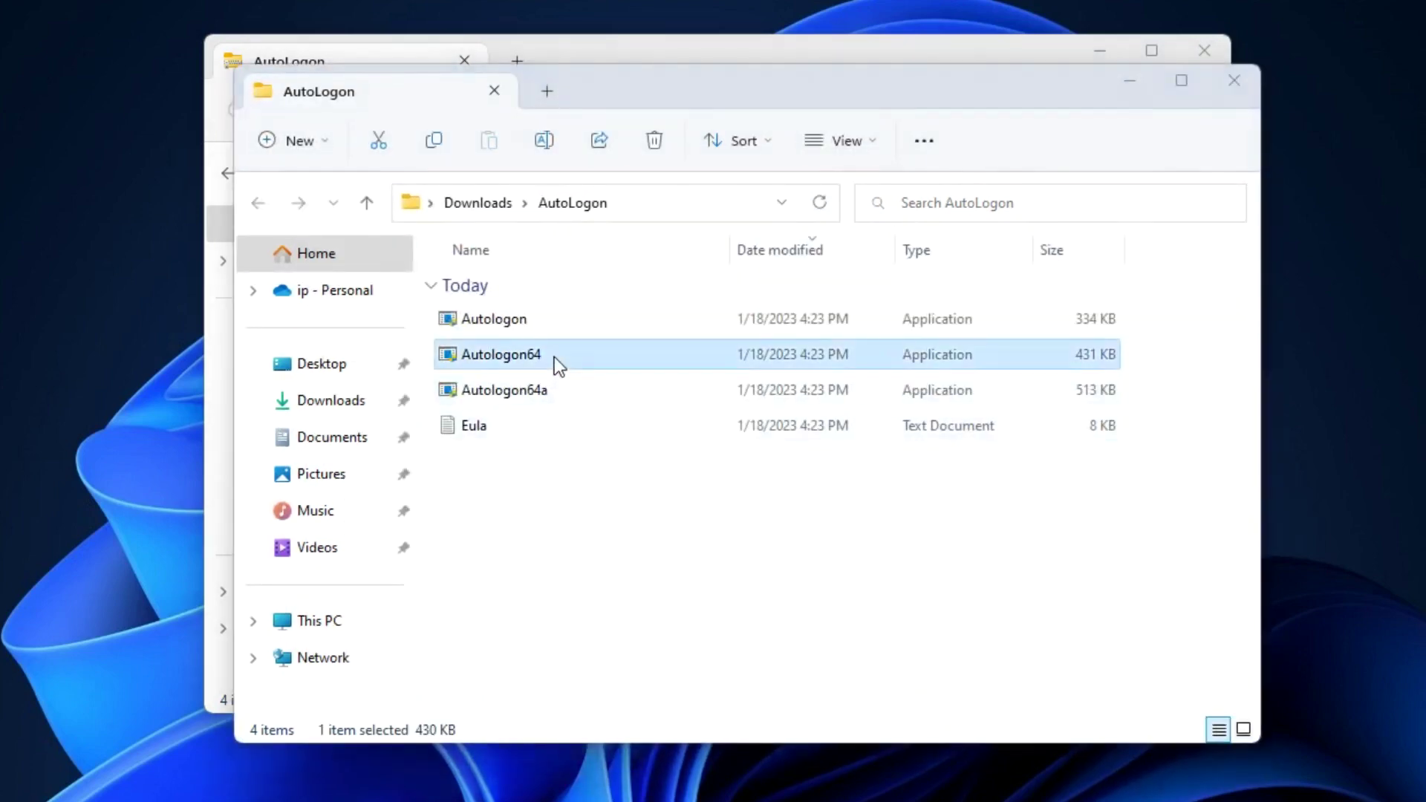
double_click(554, 356)
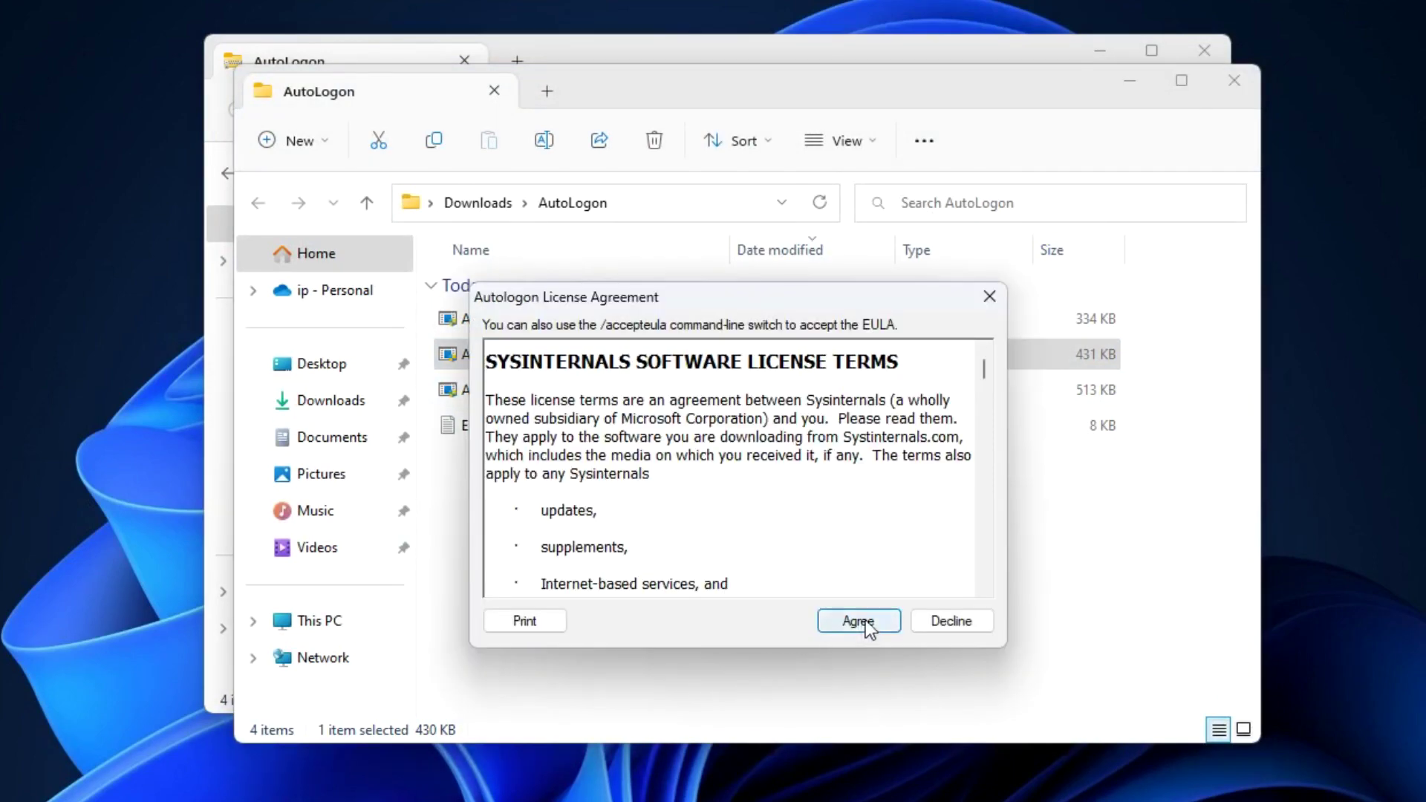
Accept the license, enter the account password, enable Autologon, and dismiss the success message.
click(859, 621)
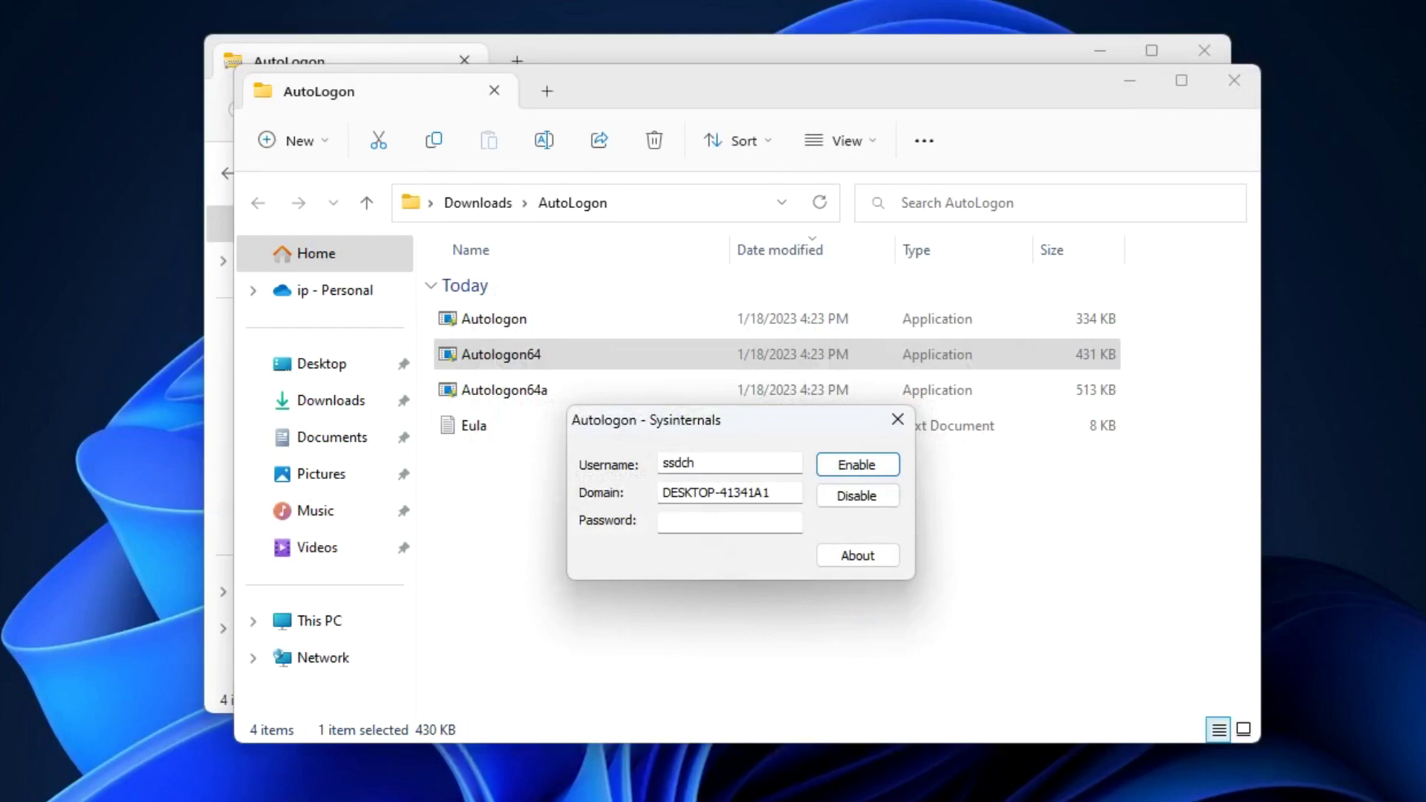
click(702, 522)
text(1234567890)
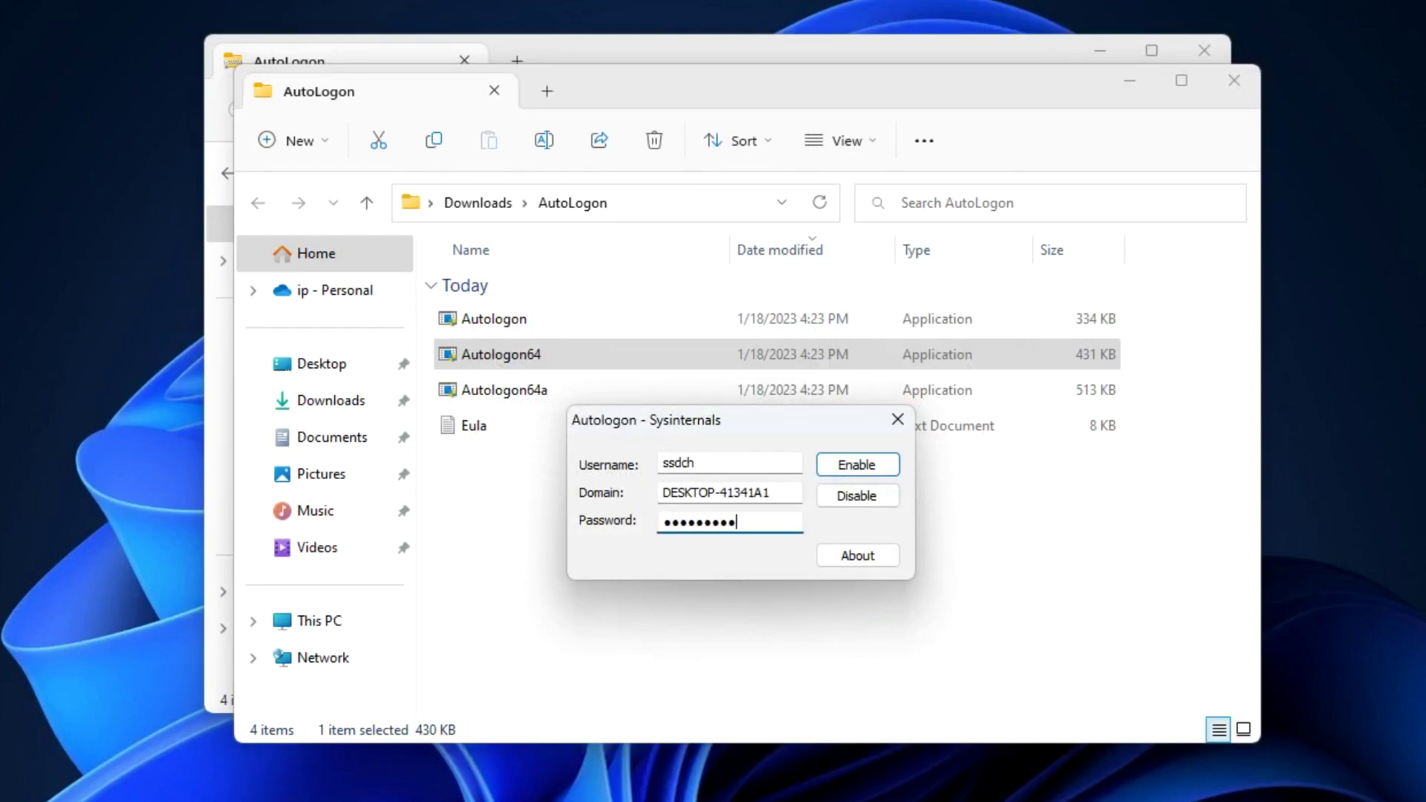
text(12345678)
click(830, 465)
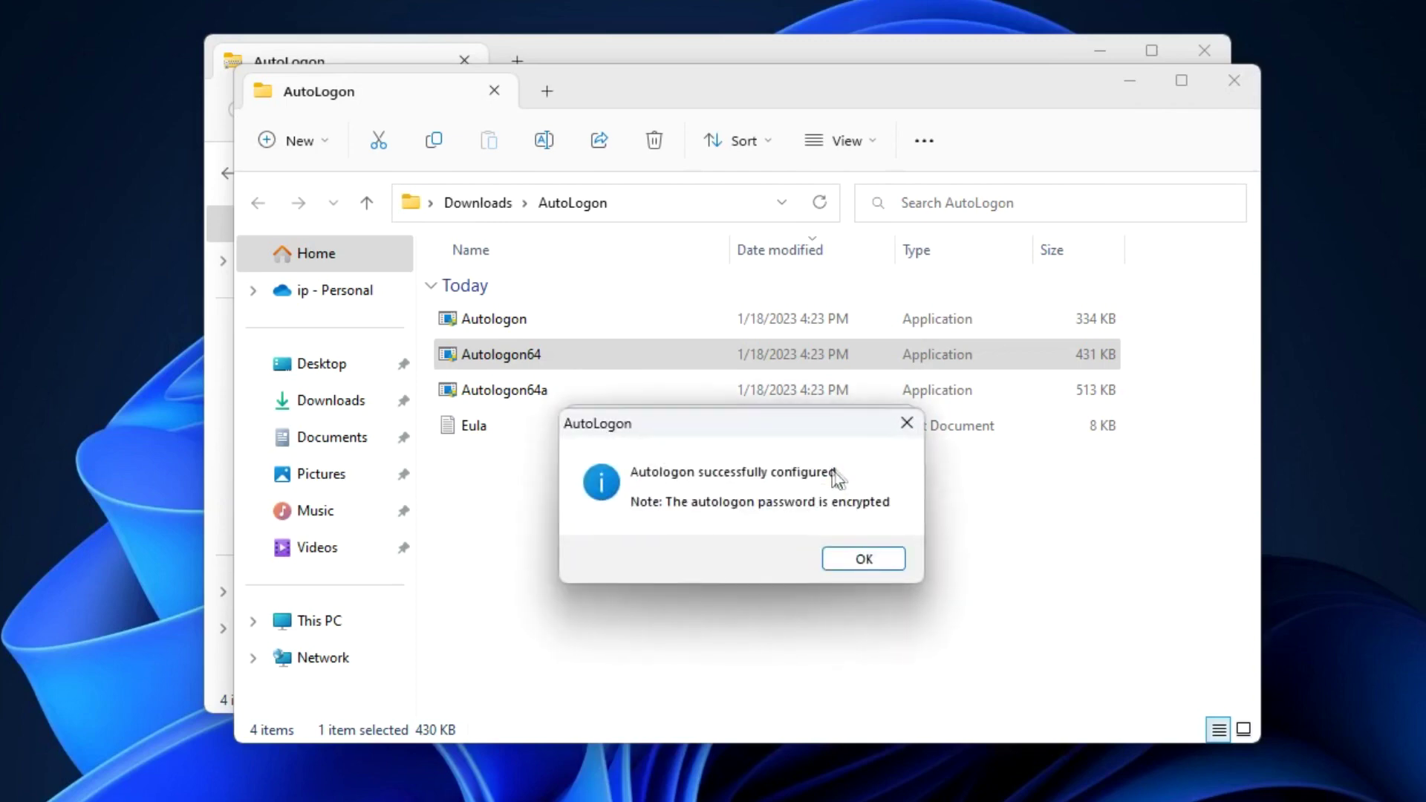
click(884, 565)
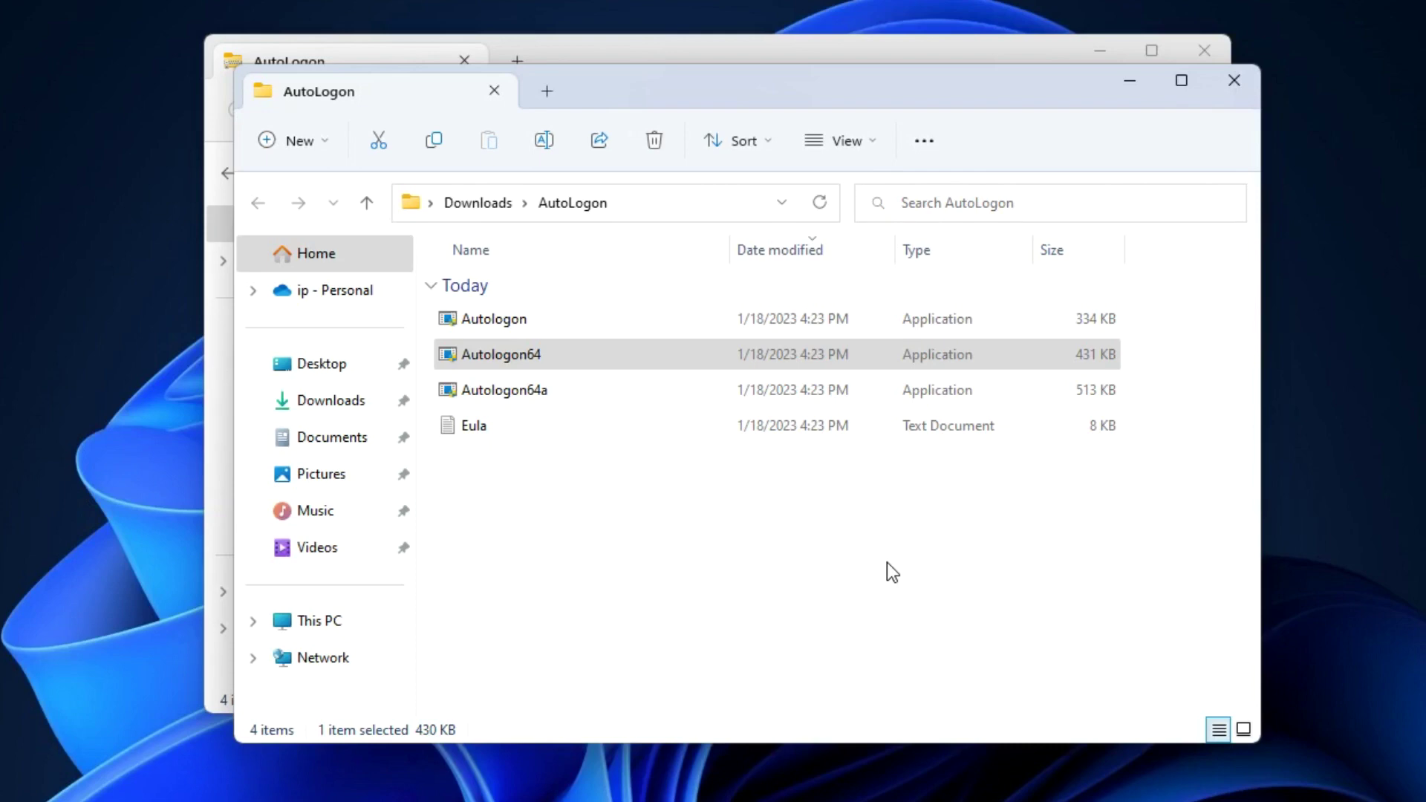
Close both AutoLogon Explorer windows and bring up the Start right-click menu toward Shut down.
click(1241, 89)
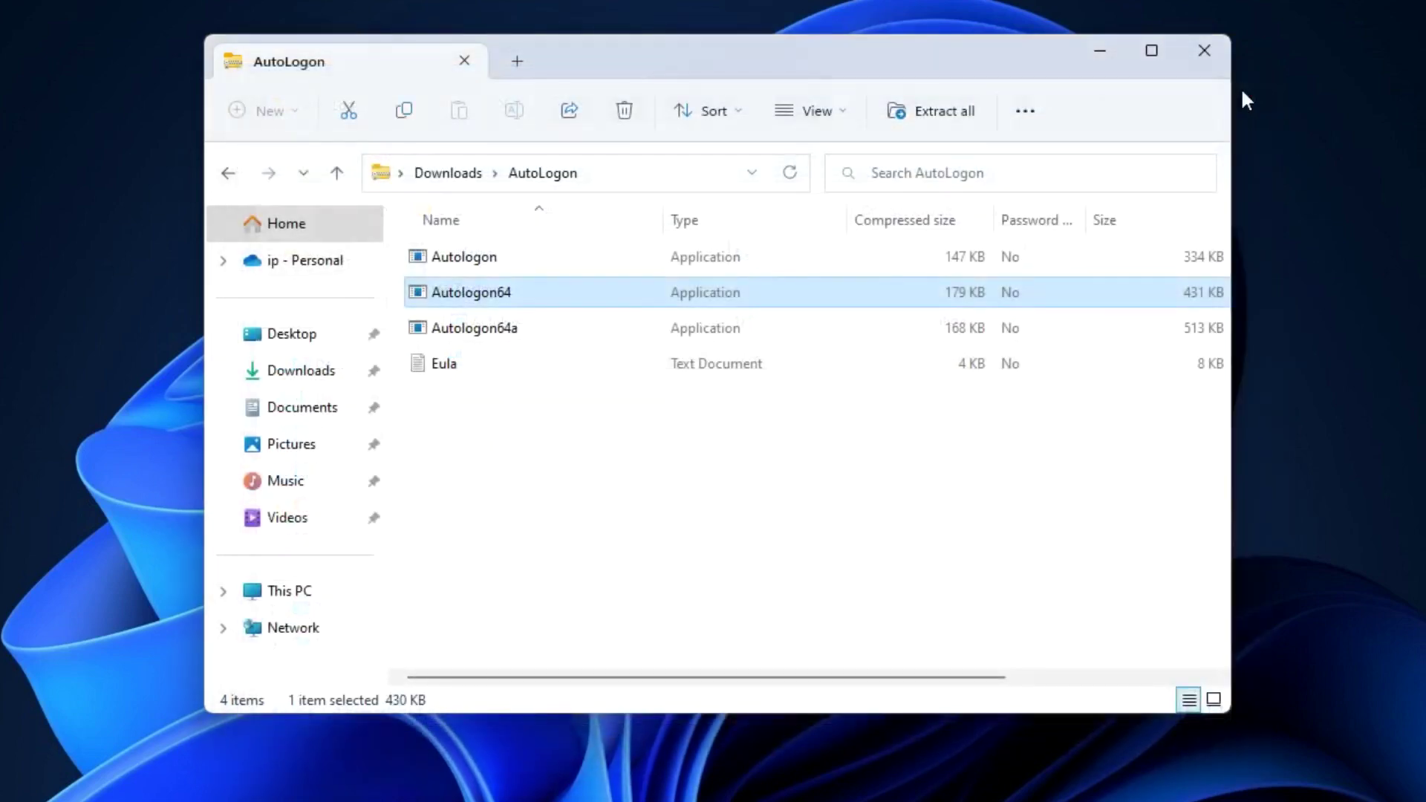
click(1200, 64)
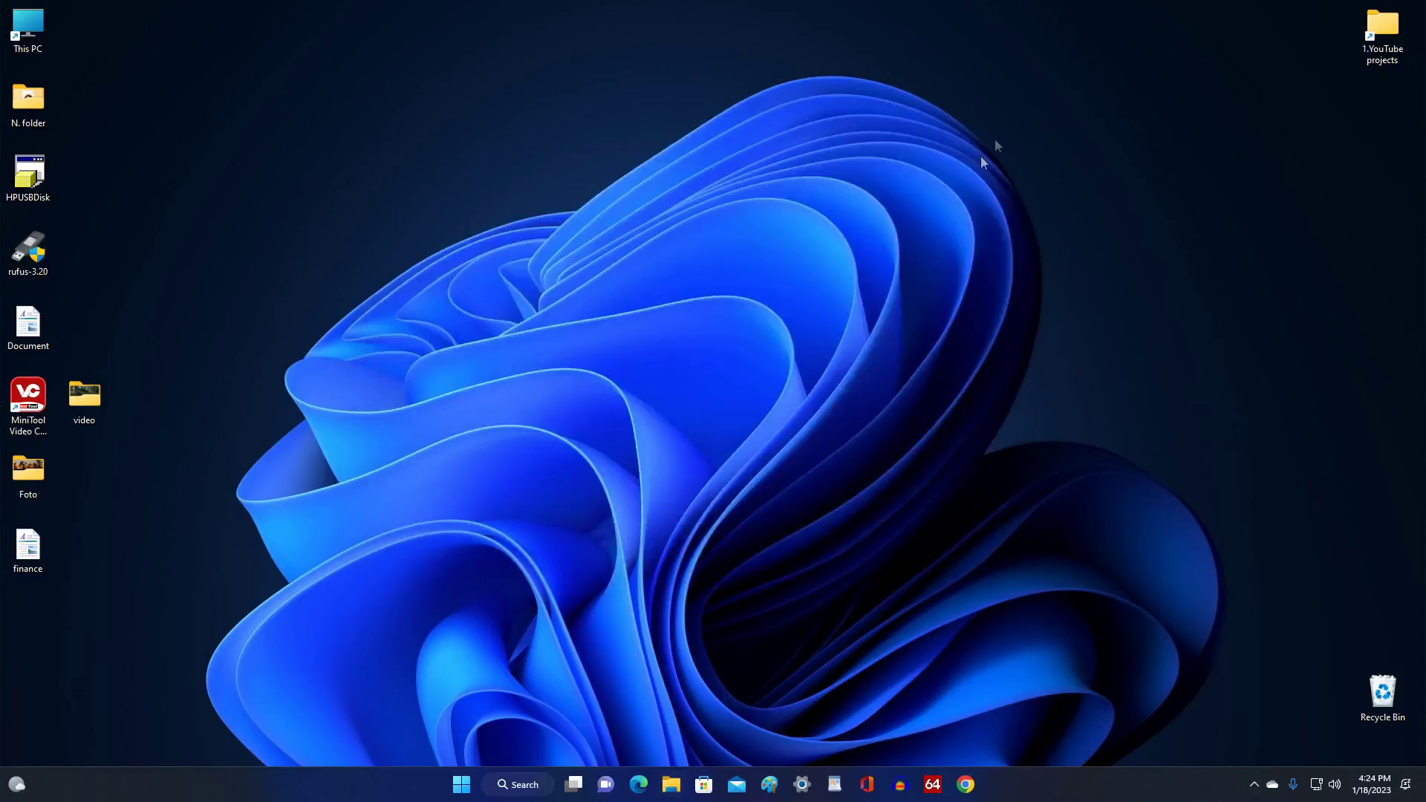
right_click(463, 784)
mouse_move(461, 728)
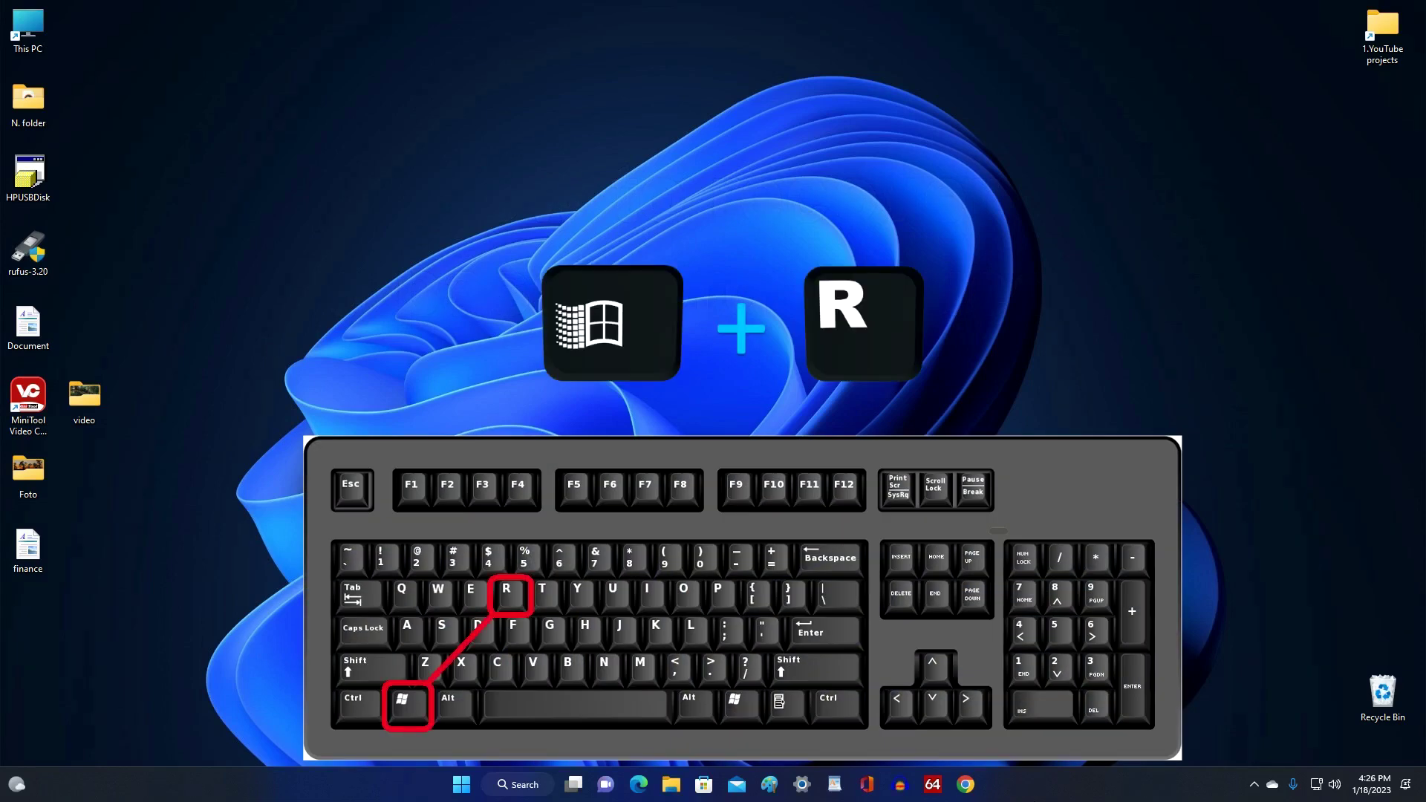
Open Run with Win+R, move it to the top centre, and enter netplwiz.
key(super+r)
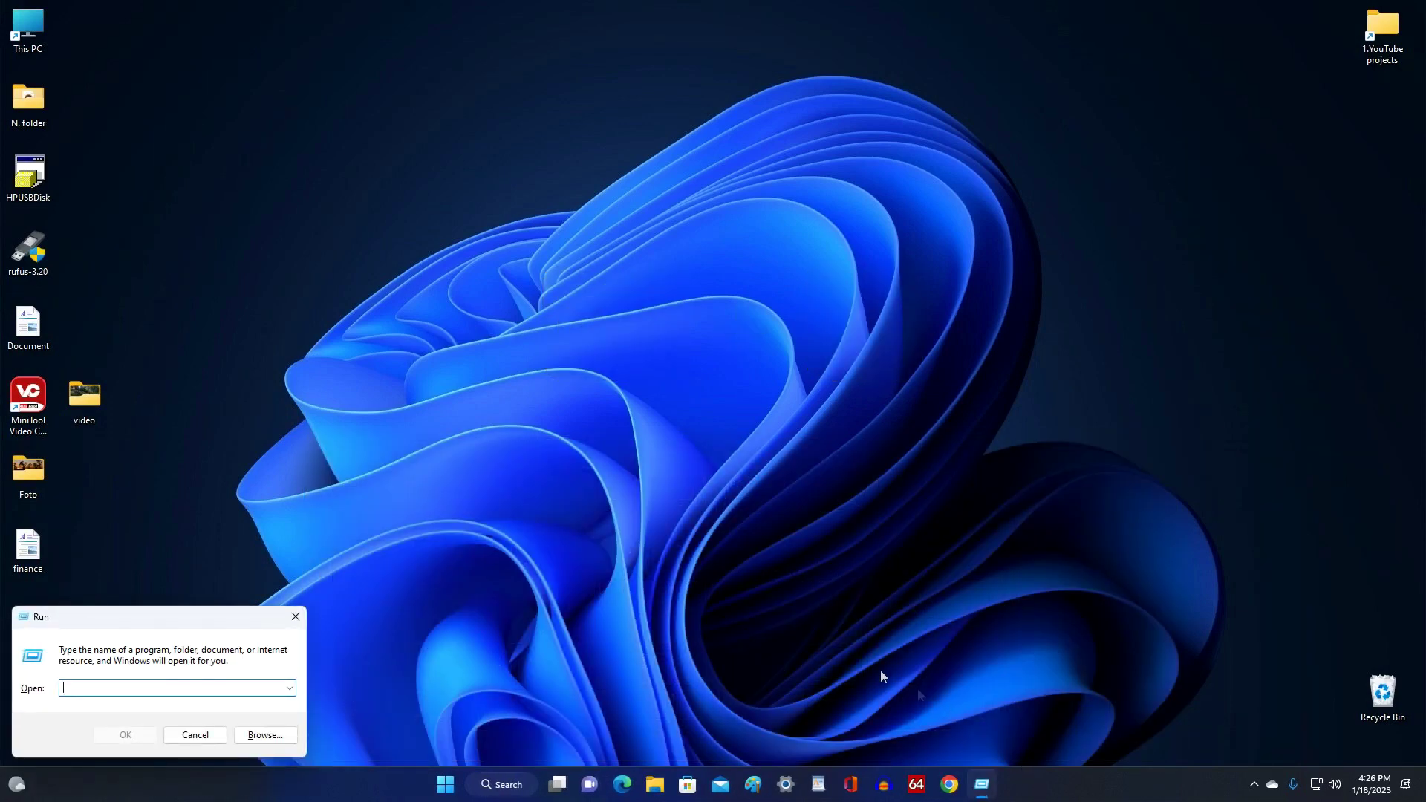
drag(174, 613, 779, 133)
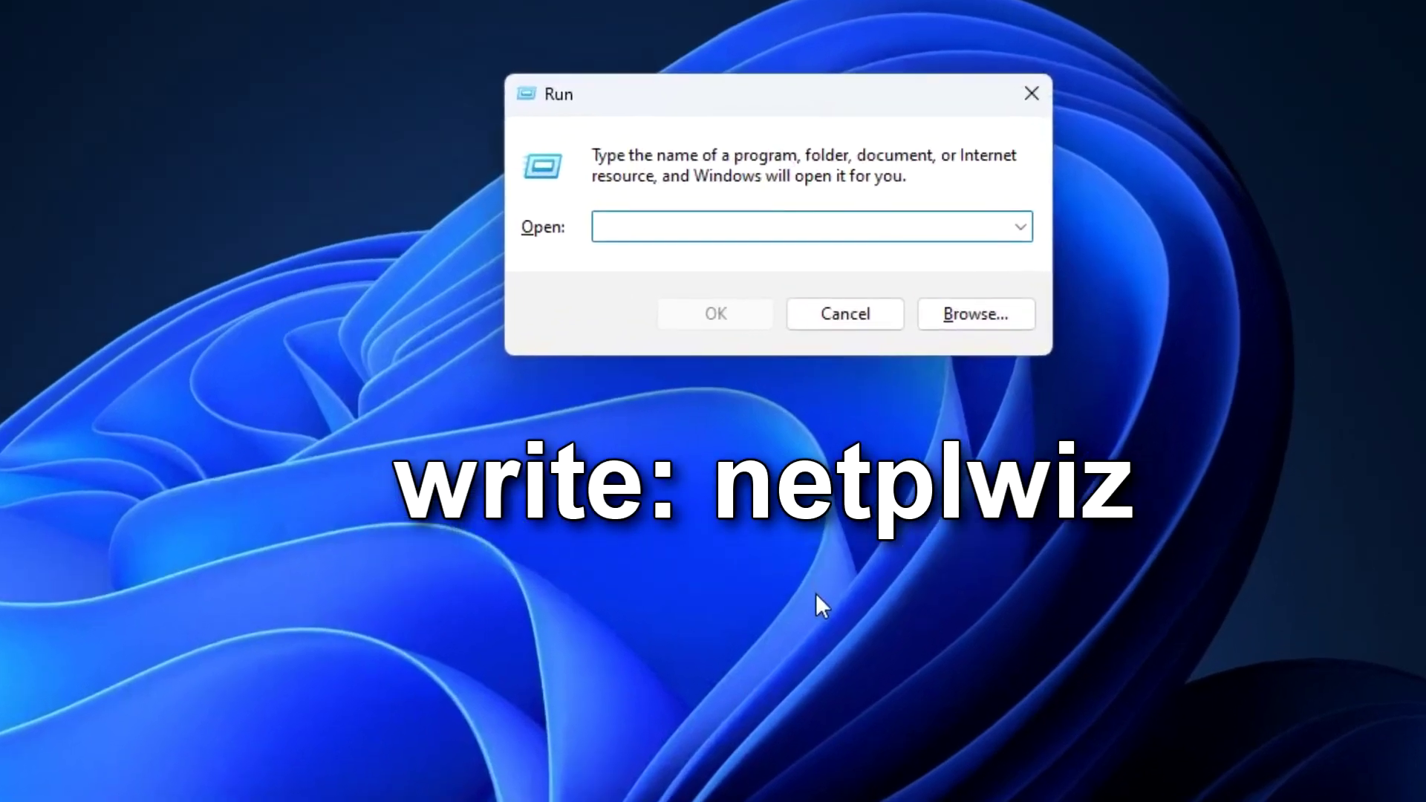
text(ne)
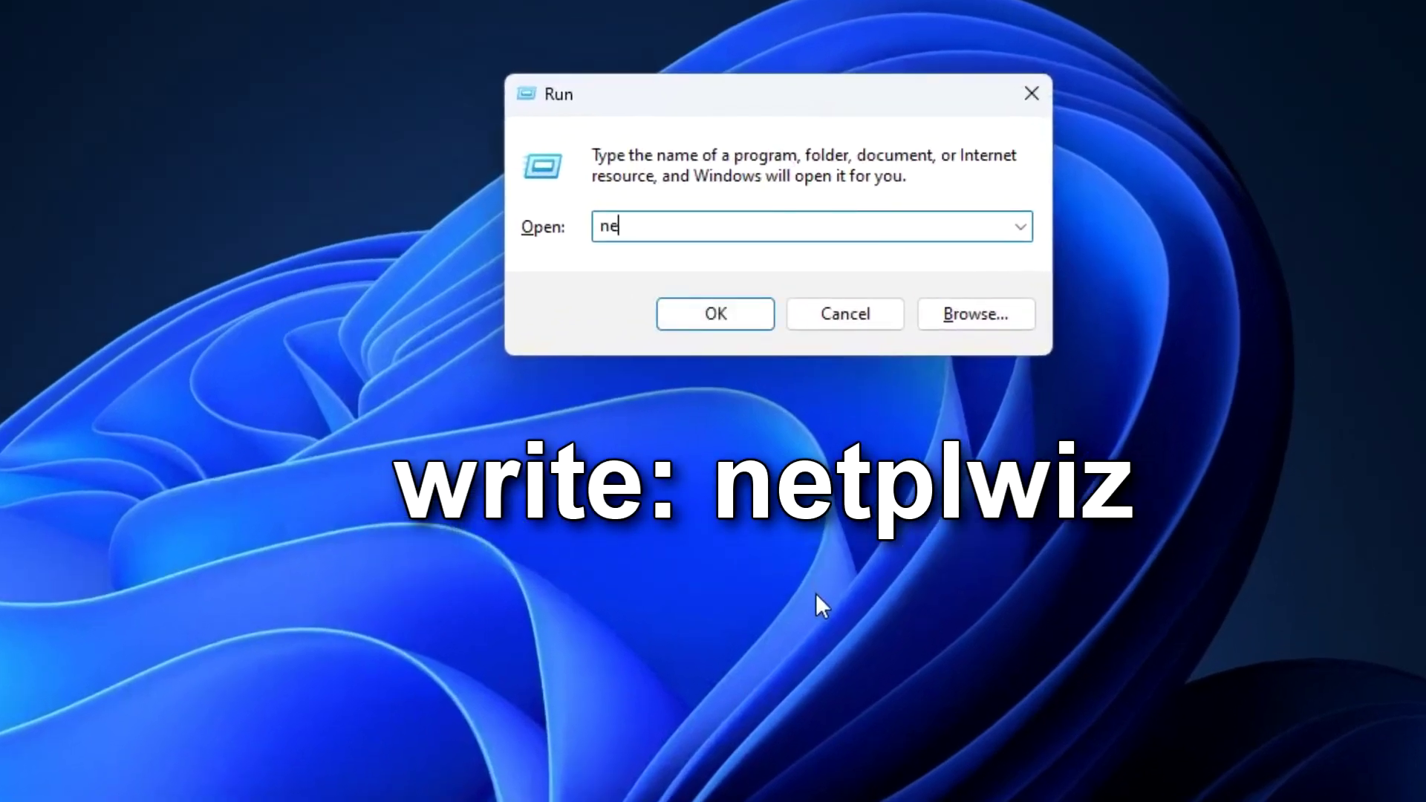
text(plwiz)
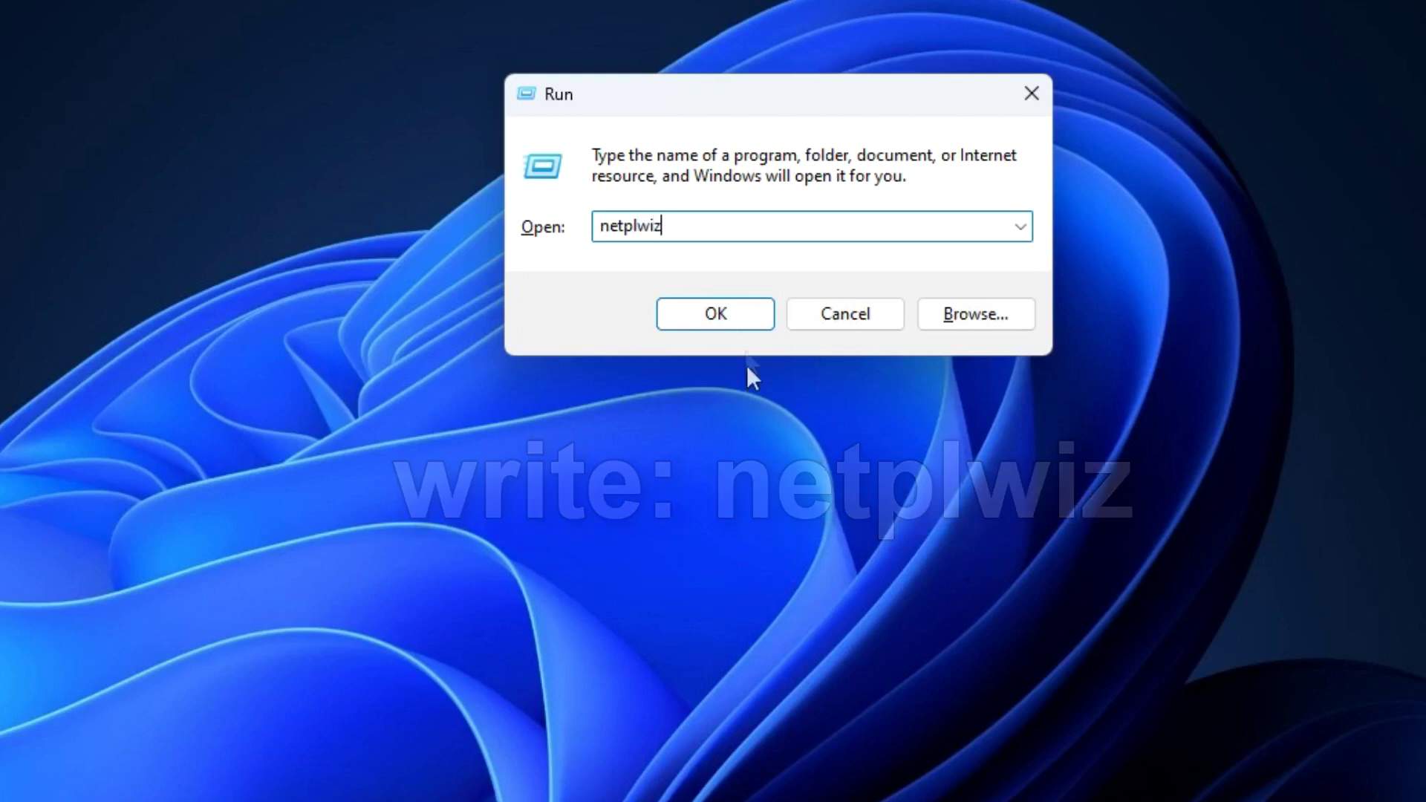
In netplwiz, turn on 'Users must enter a user name and password', apply it, and close the tool.
click(738, 315)
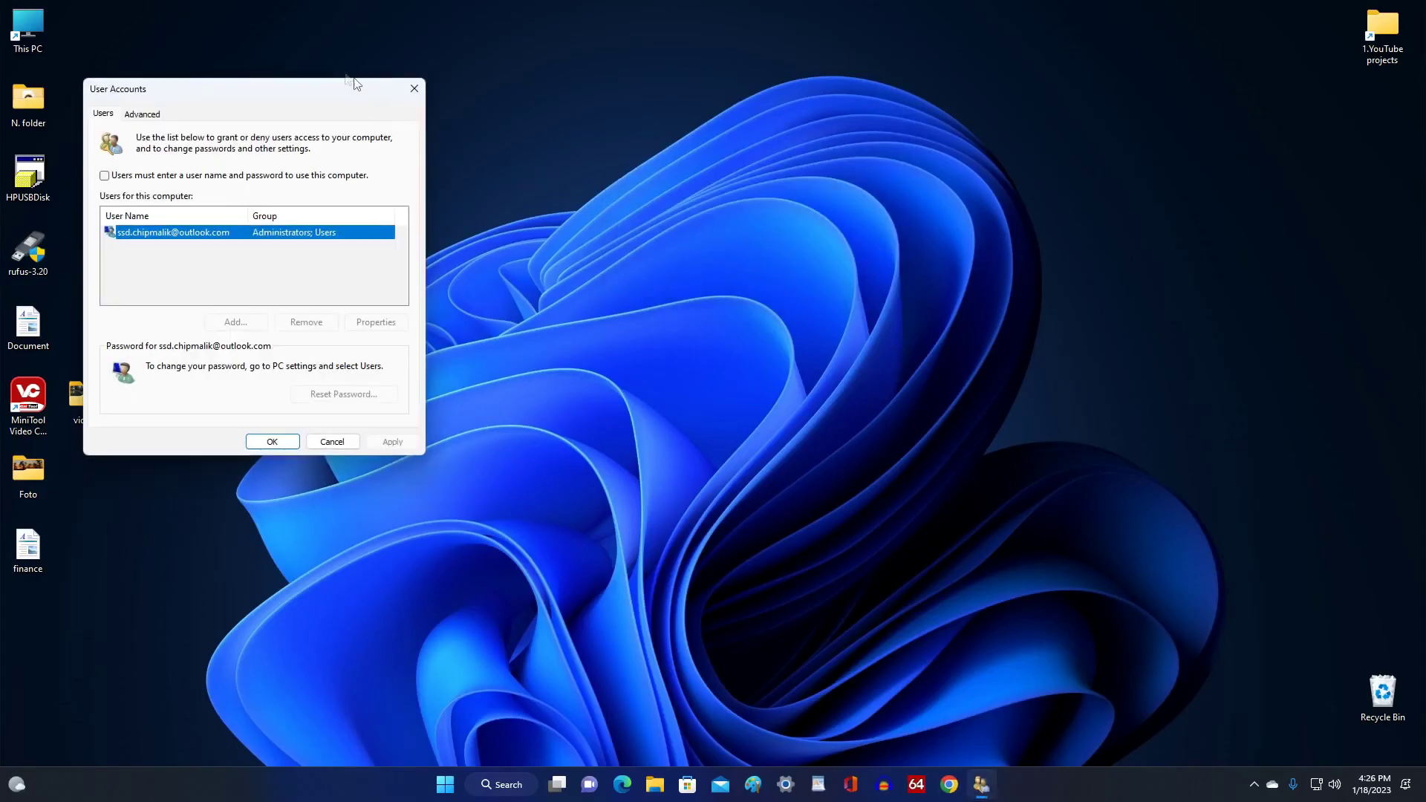
drag(291, 89, 801, 164)
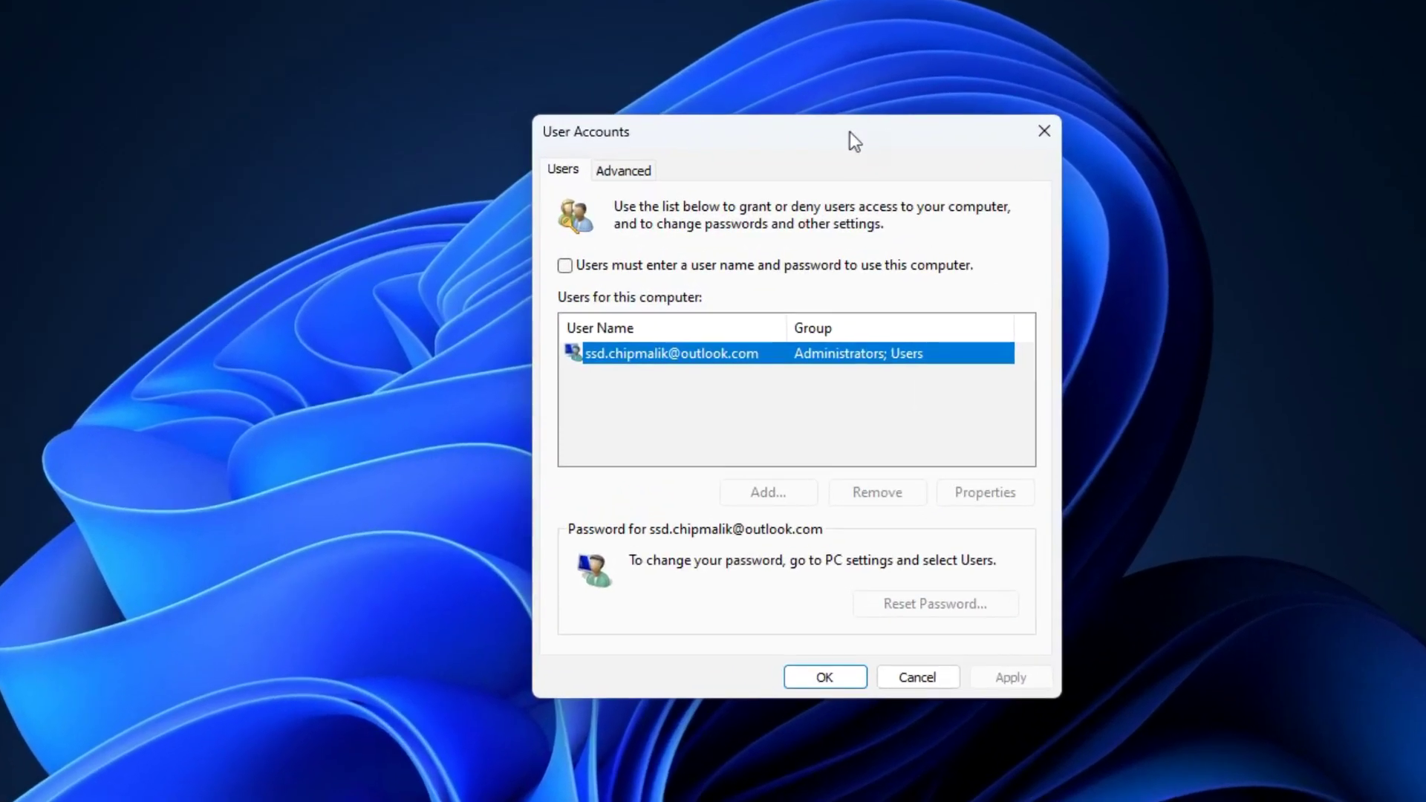
click(568, 269)
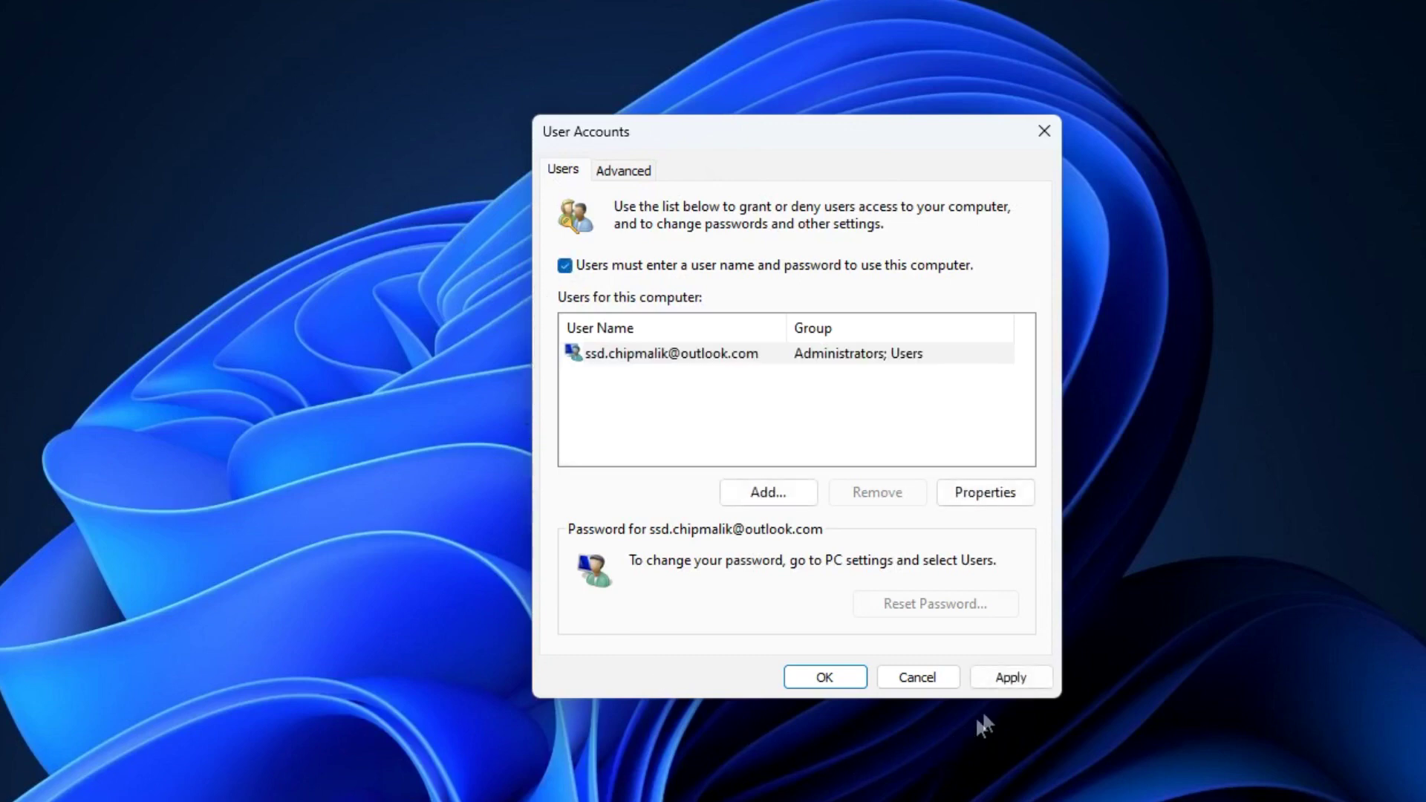
click(986, 680)
click(845, 677)
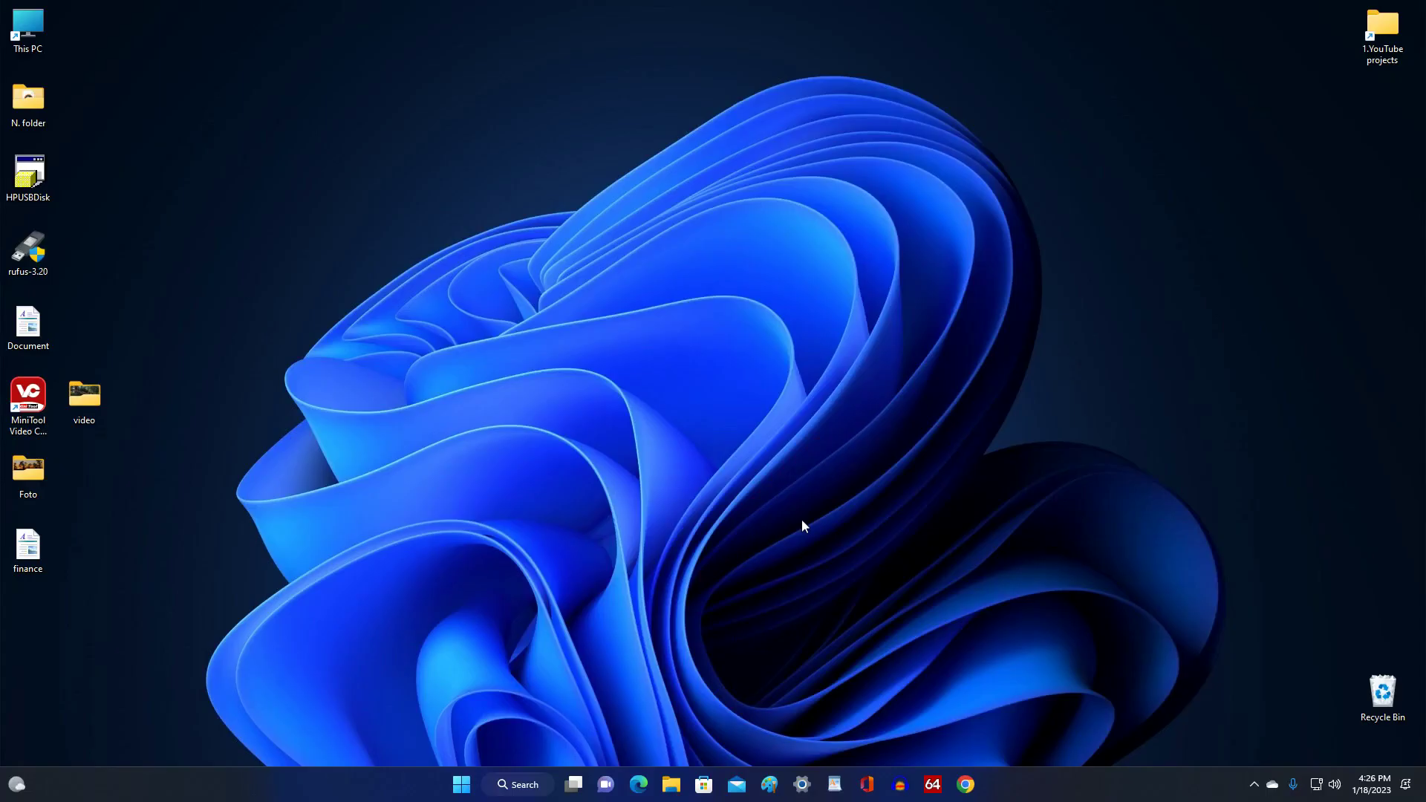
Go to Settings > Accounts > Sign-in options and start setting up a PIN (Windows Hello).
click(461, 786)
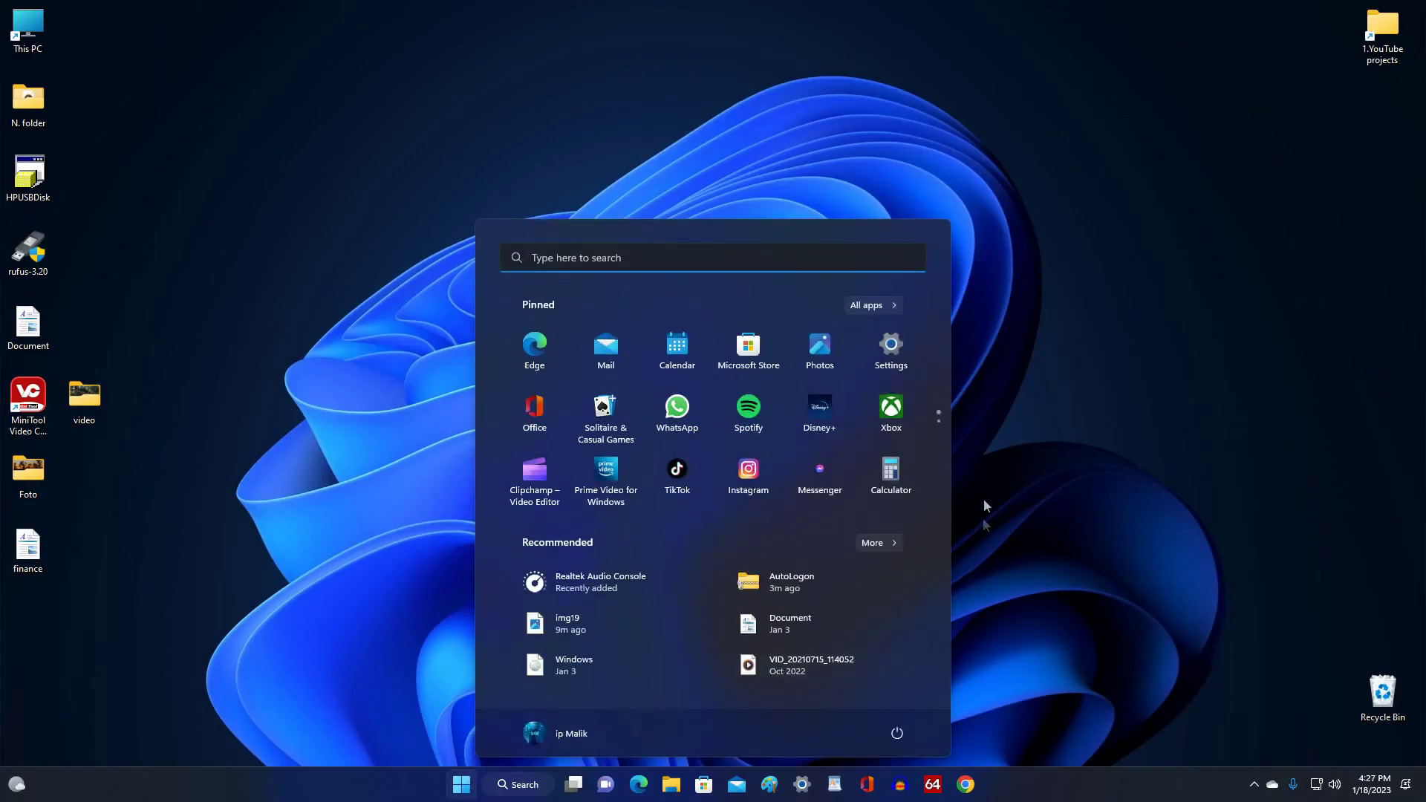
click(894, 355)
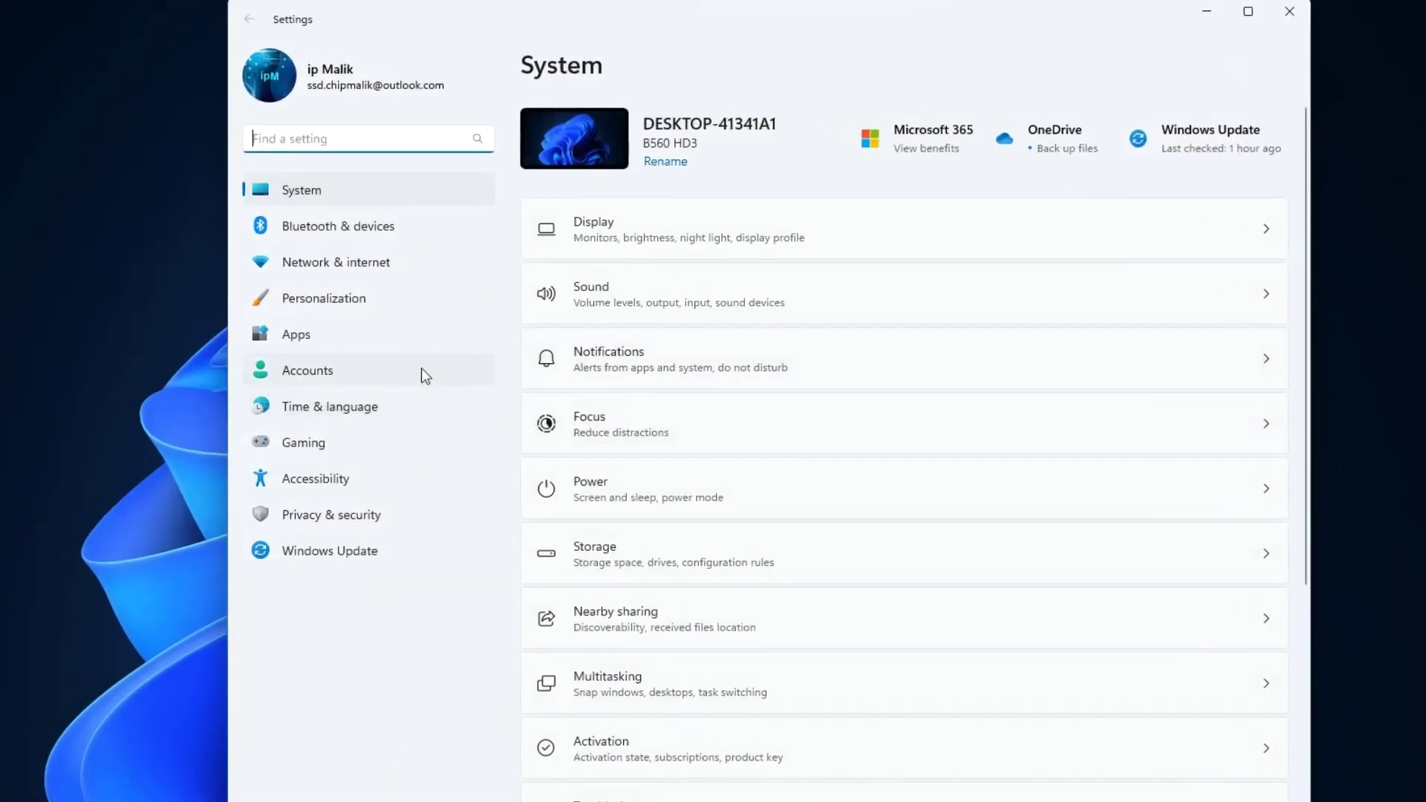
click(421, 369)
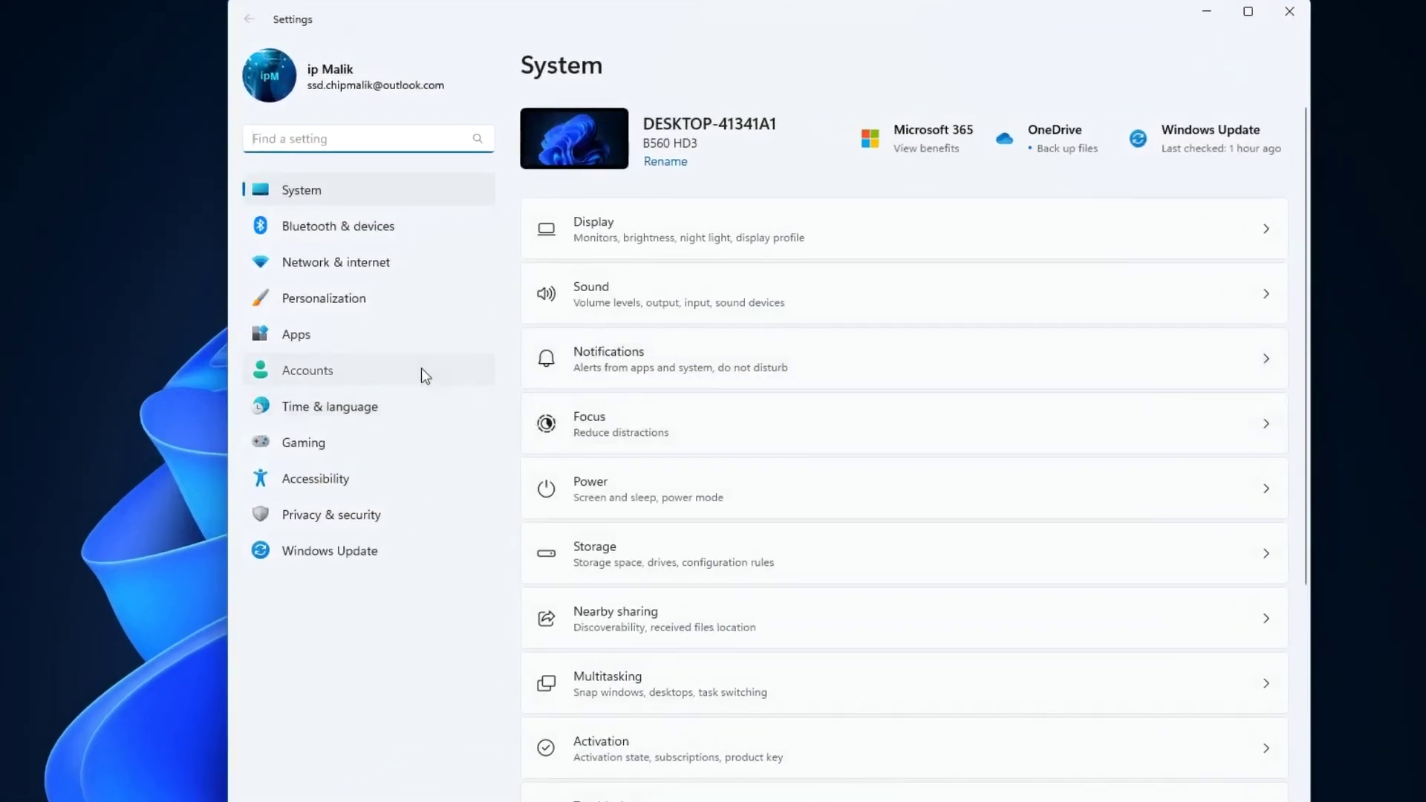
click(959, 442)
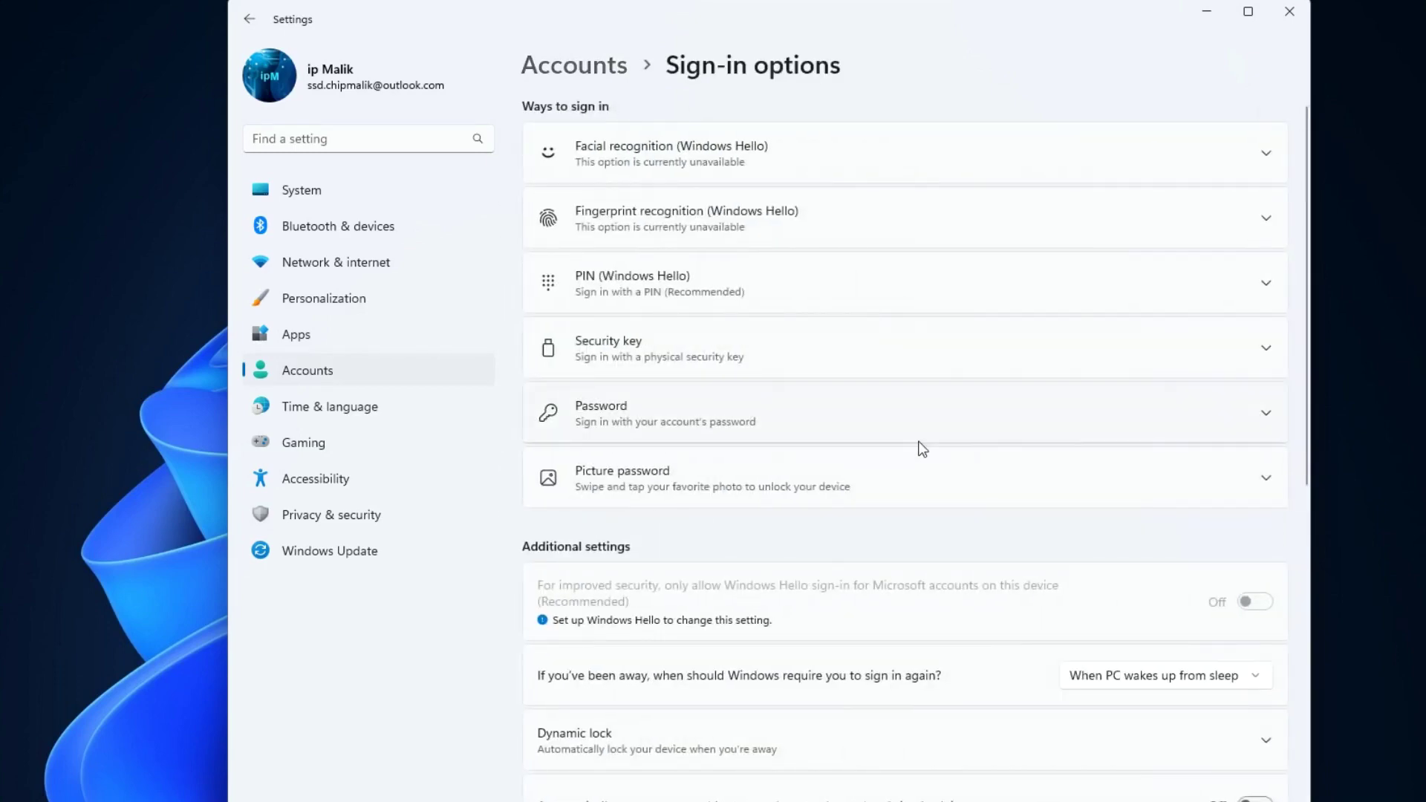
click(1060, 280)
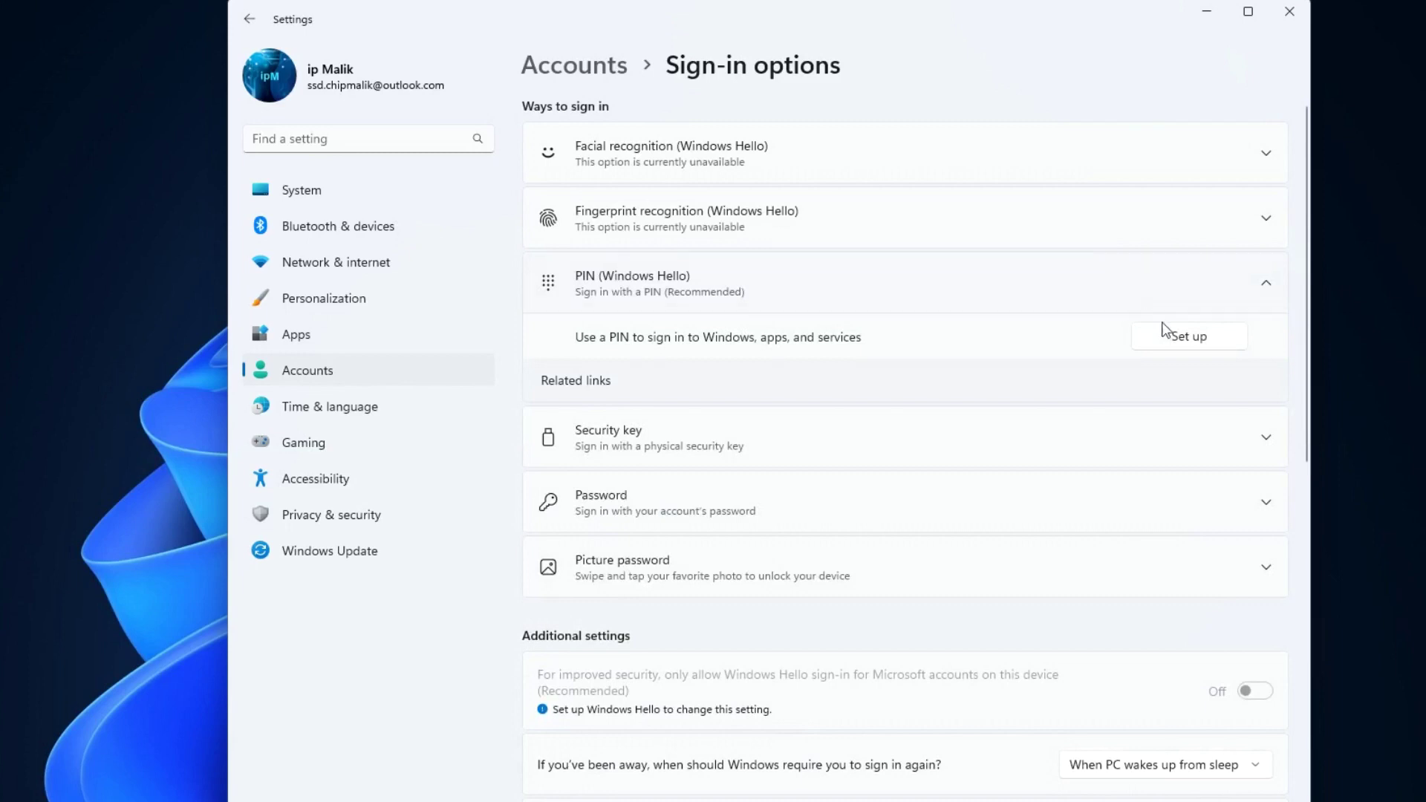
click(1185, 340)
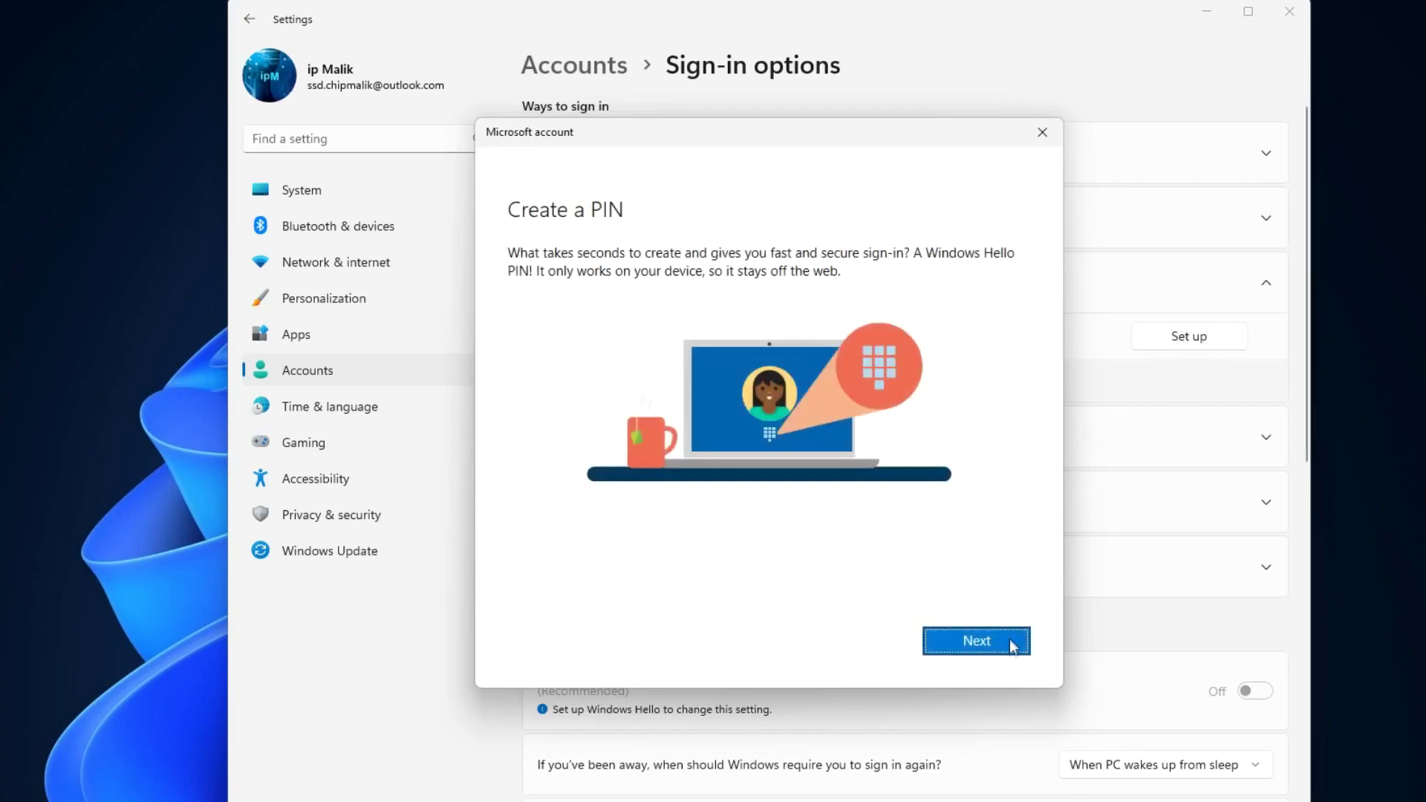
Continue past the PIN introduction and verify the account password.
click(1010, 646)
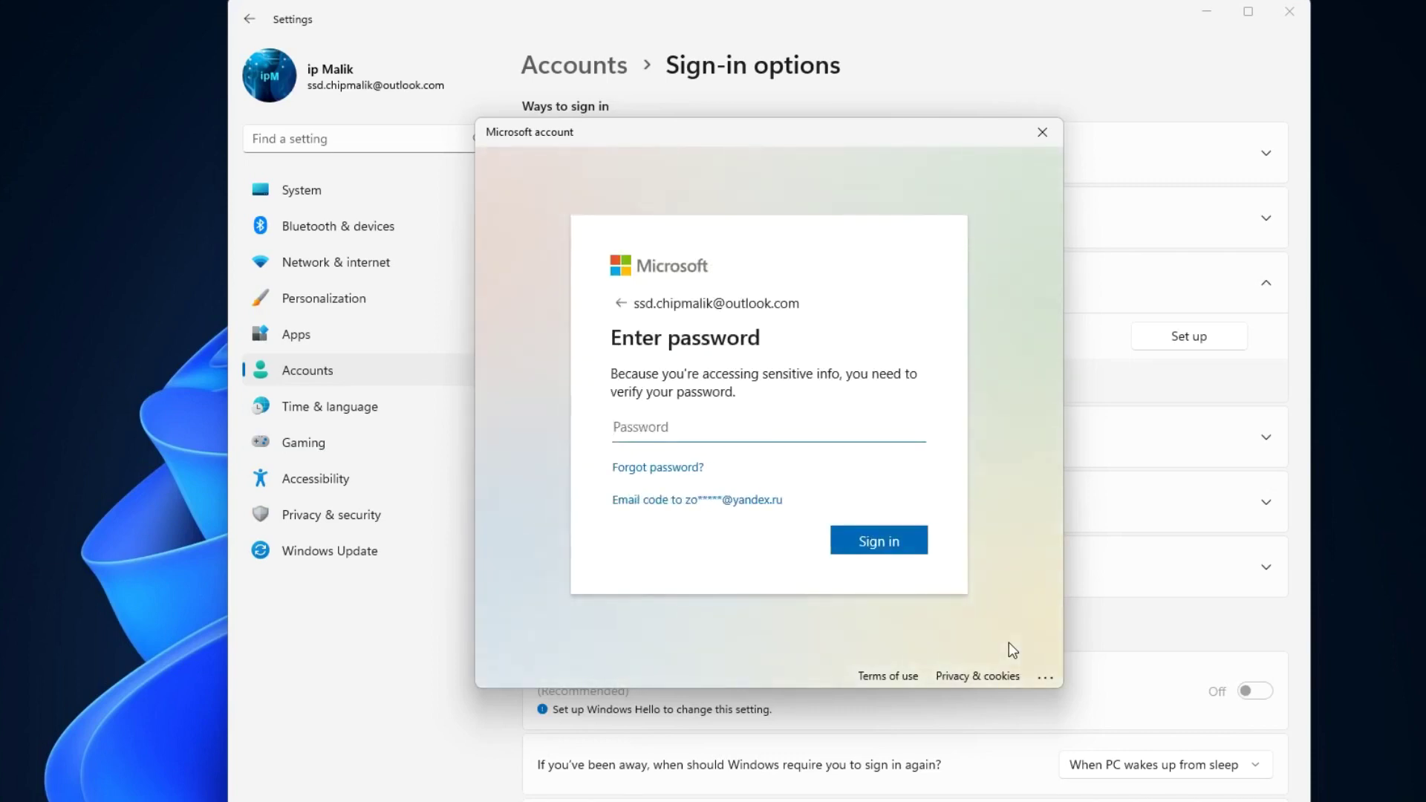
text(•)
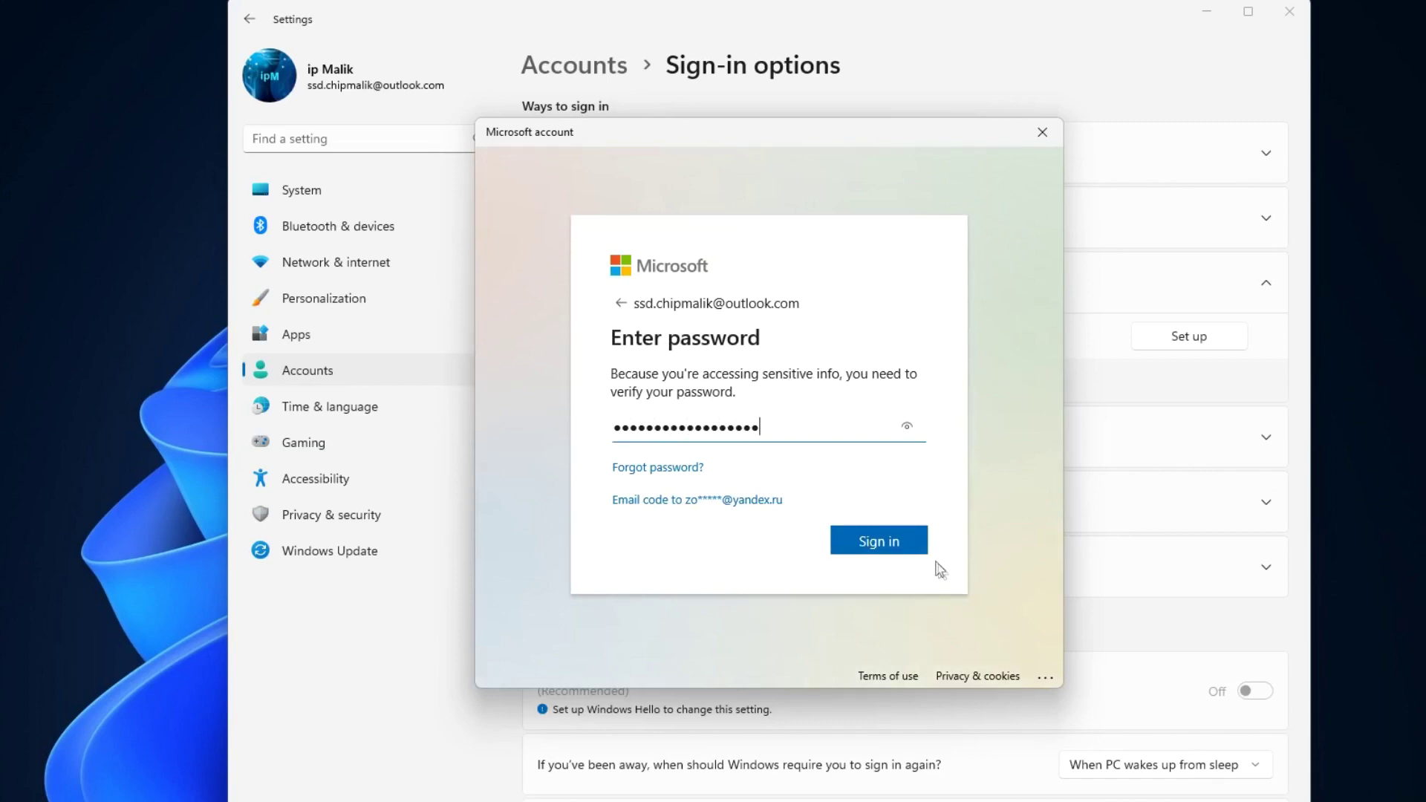
click(914, 542)
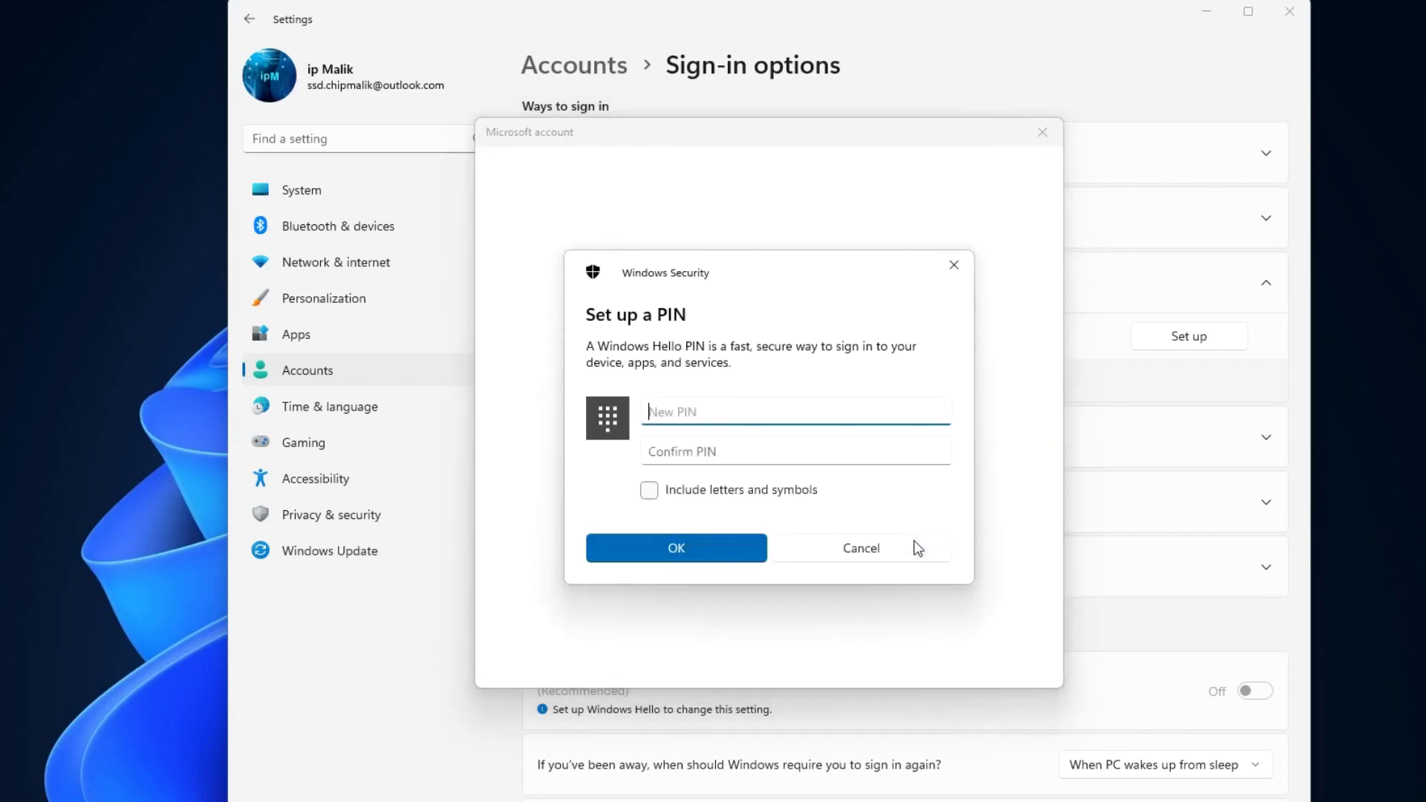
Enter and confirm the new PIN, then save it.
text(1)
key(Tab)
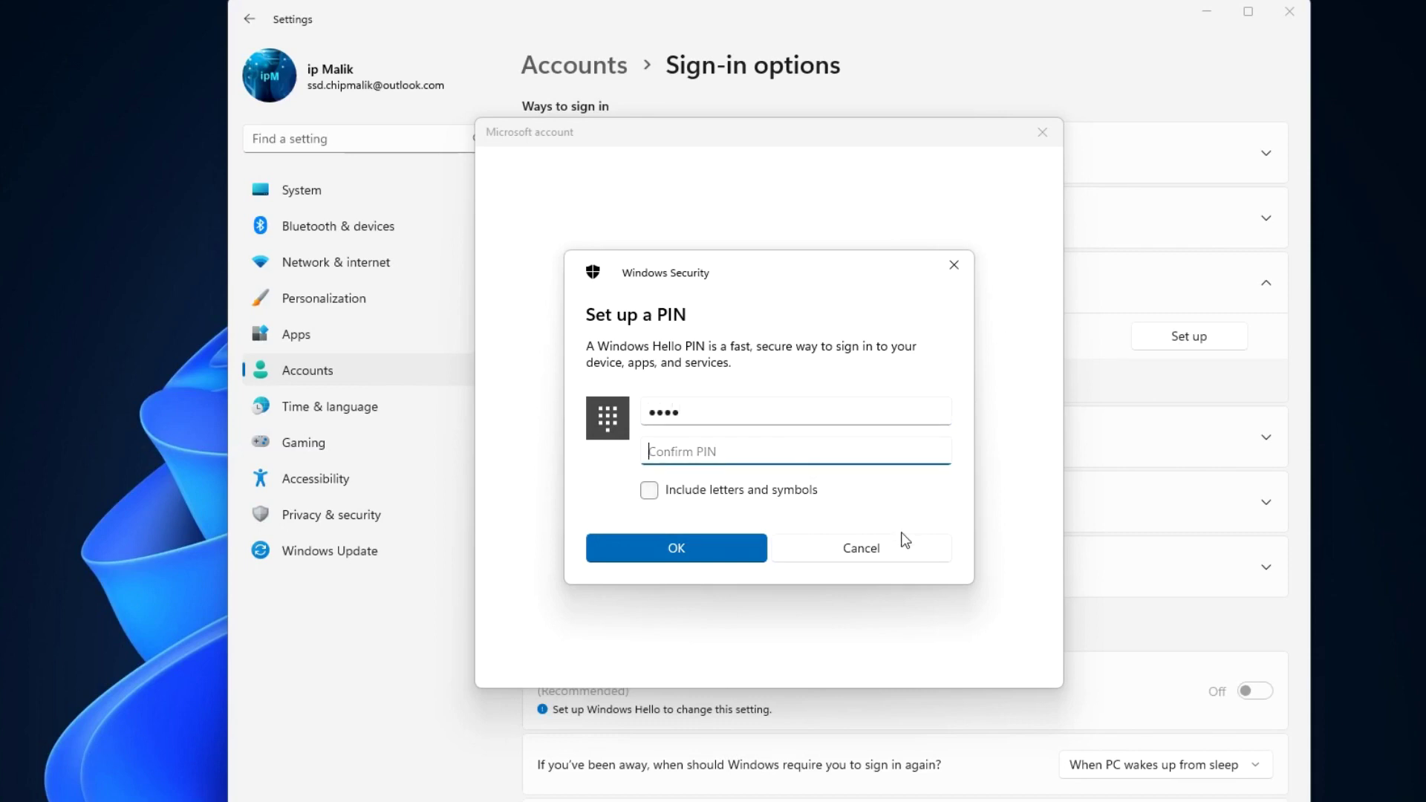
text(1234)
click(754, 555)
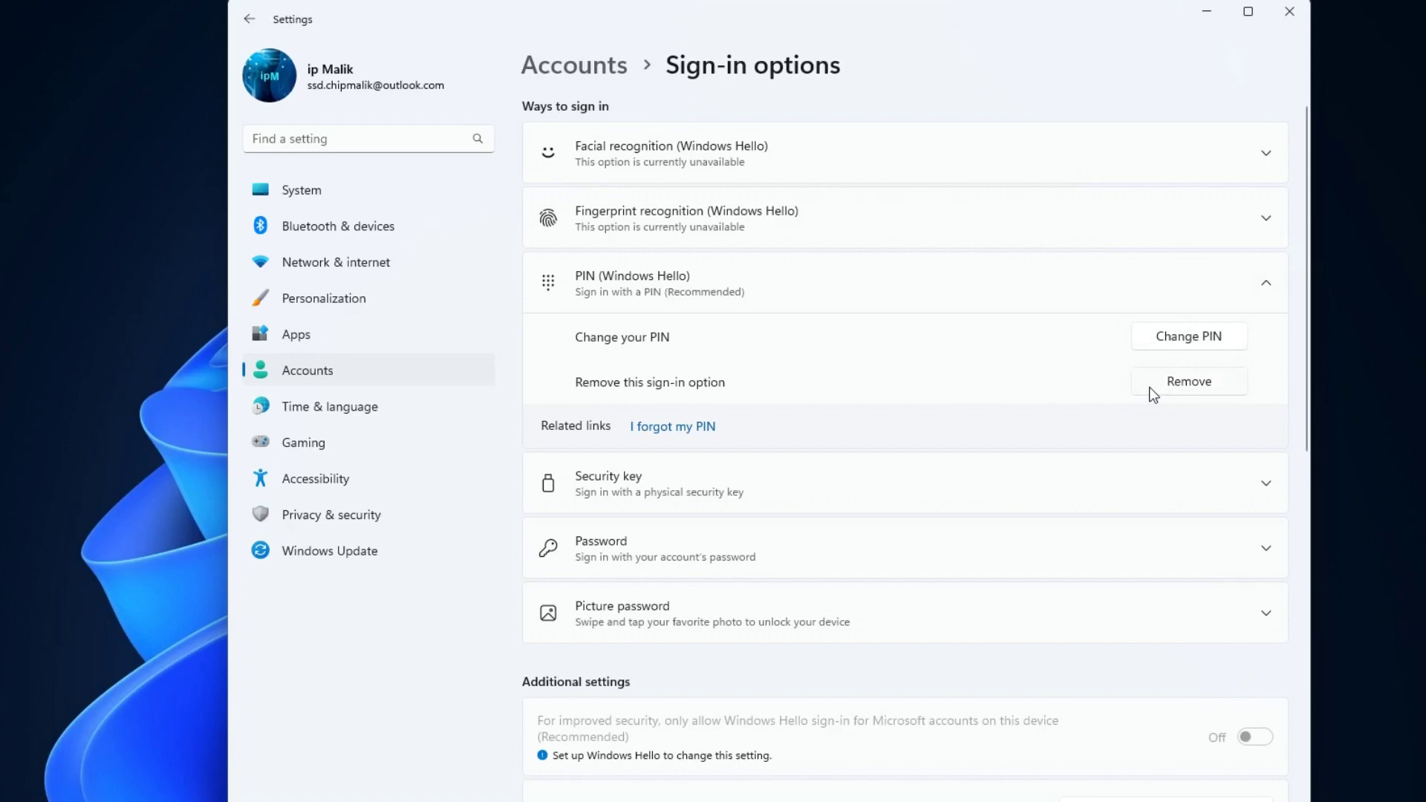
Close the Settings window to return to the desktop.
click(1295, 18)
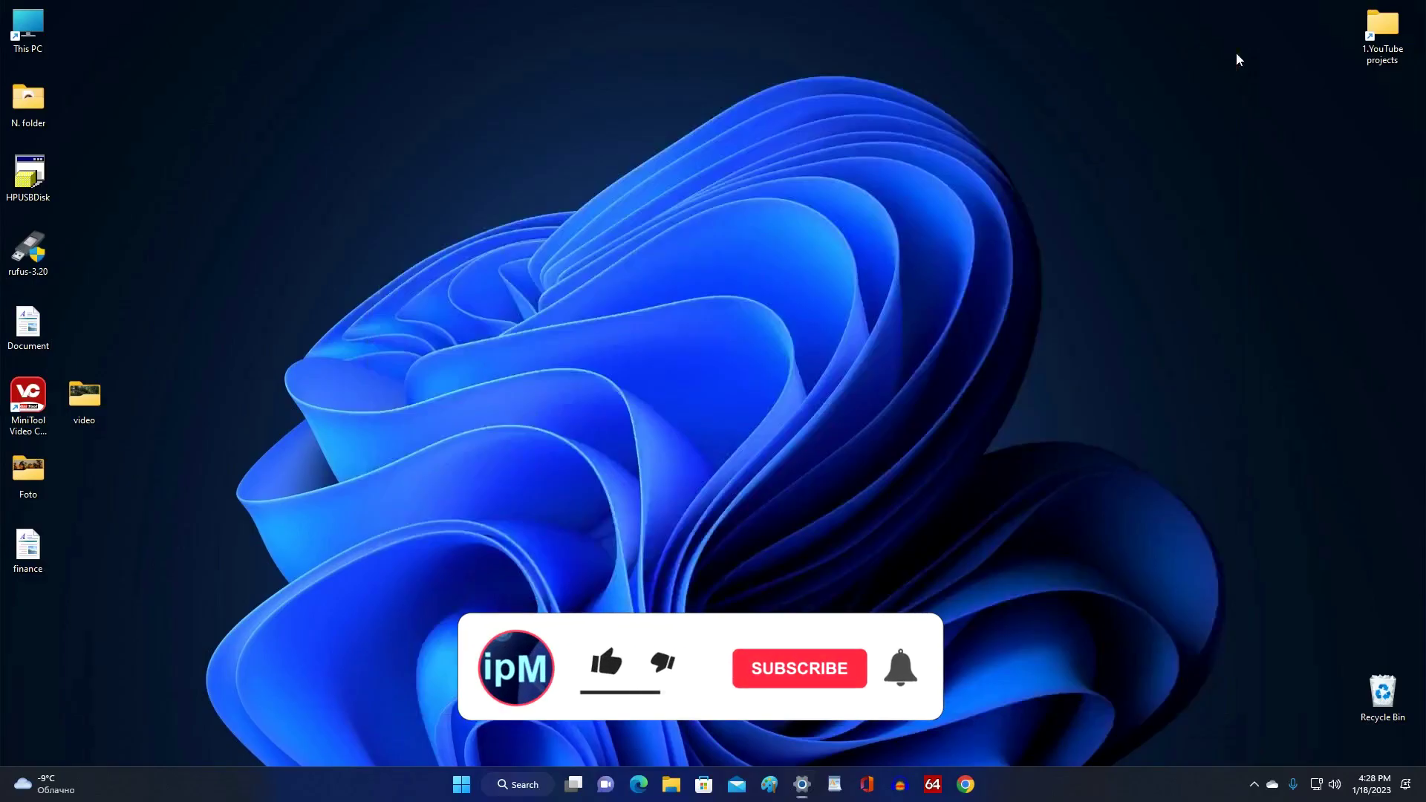